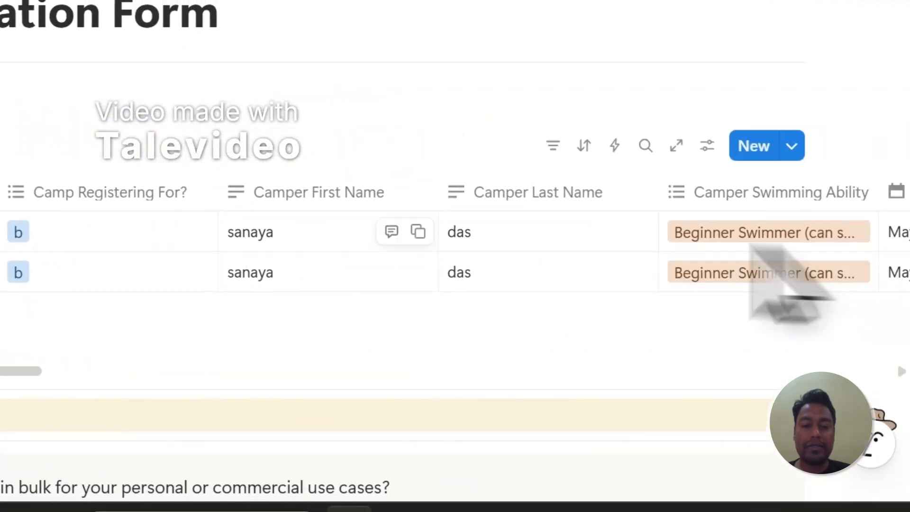
Step: Select the Entry-1 and Entry-2 records in the Responses table and clear the selection
left_click(187, 256)
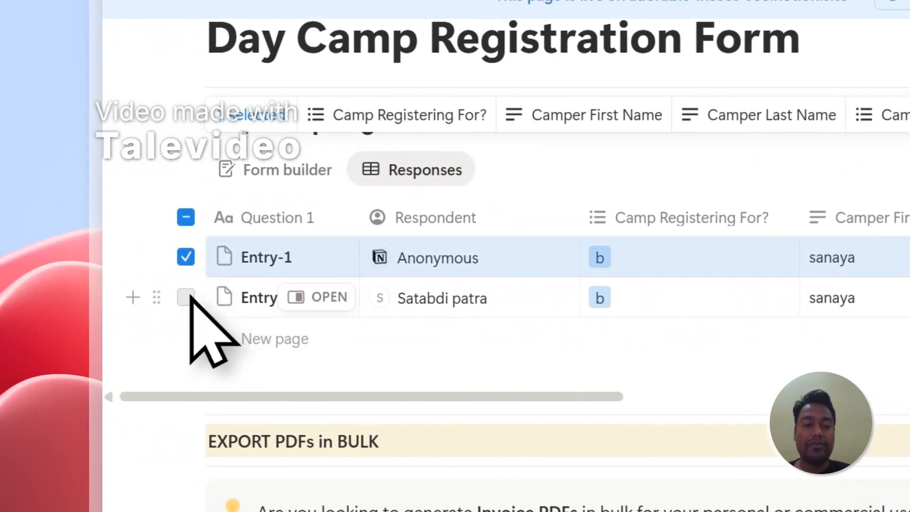
left_click(186, 297)
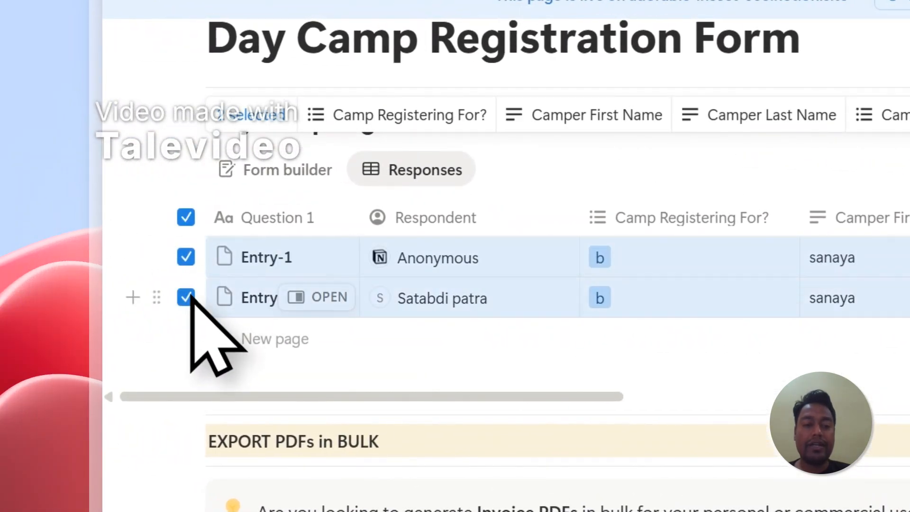
left_click(617, 172)
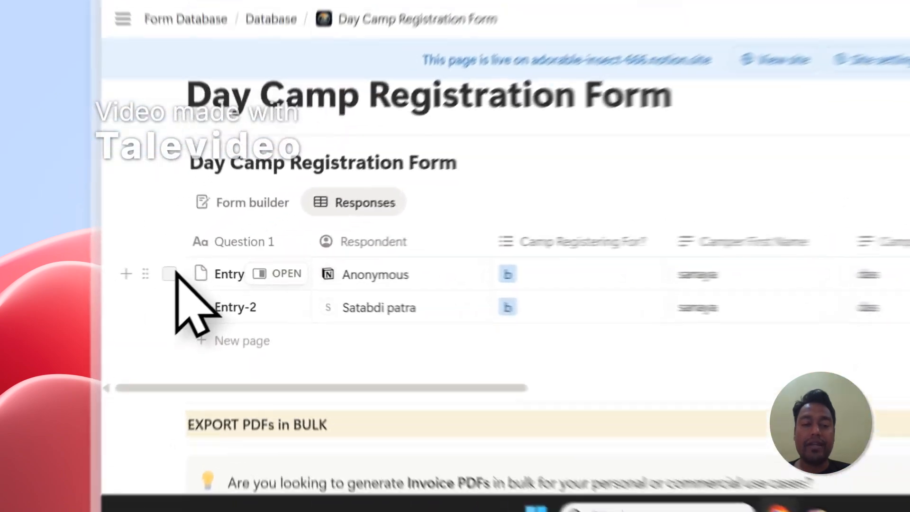
left_click(145, 293)
left_click(144, 313)
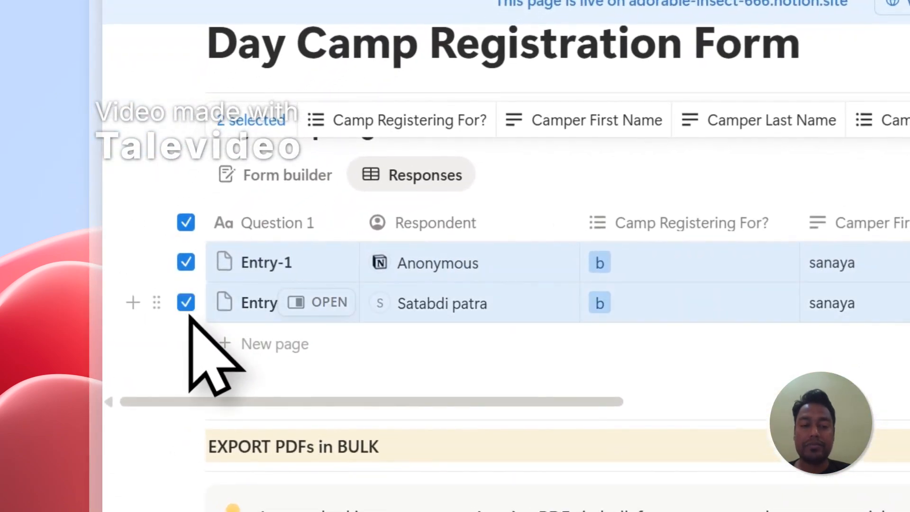
left_click(760, 178)
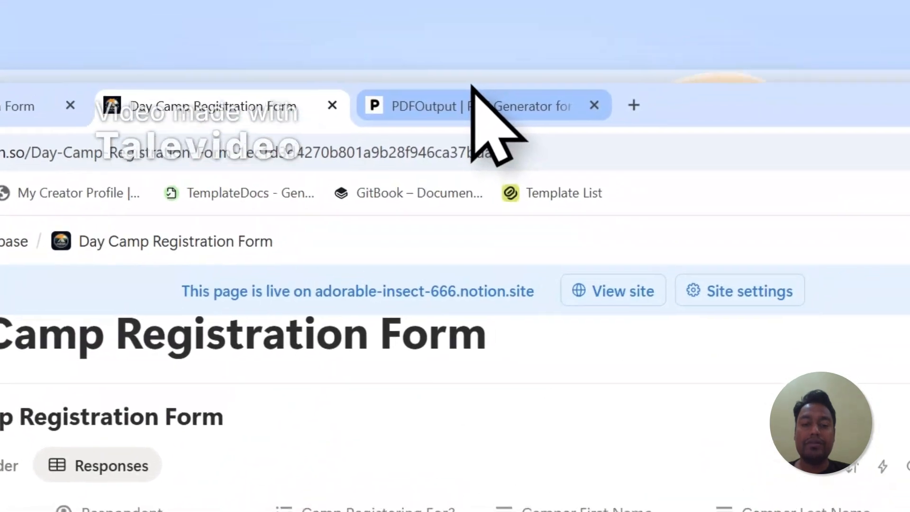
Step: Review the PDFOutput home page headline about Google Docs and Notion databases alongside the Notion registration form
left_click(473, 101)
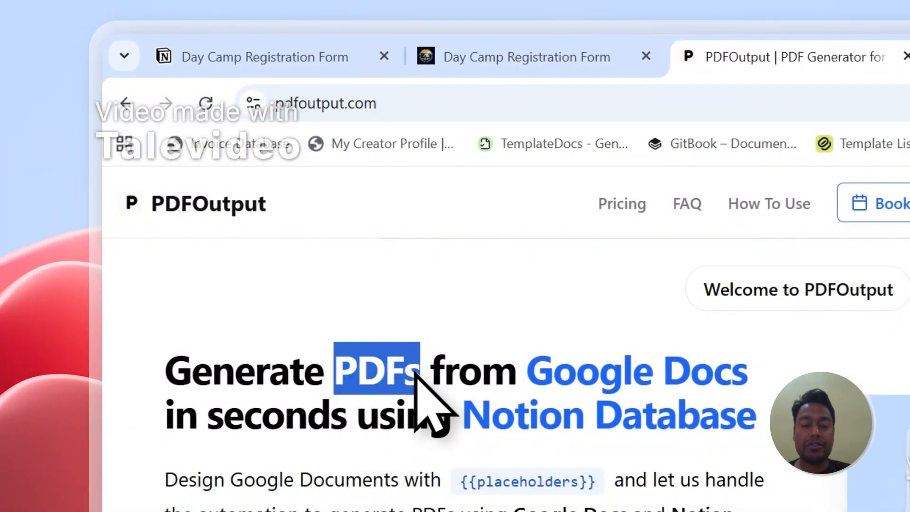
left_click_drag(529, 371, 736, 373)
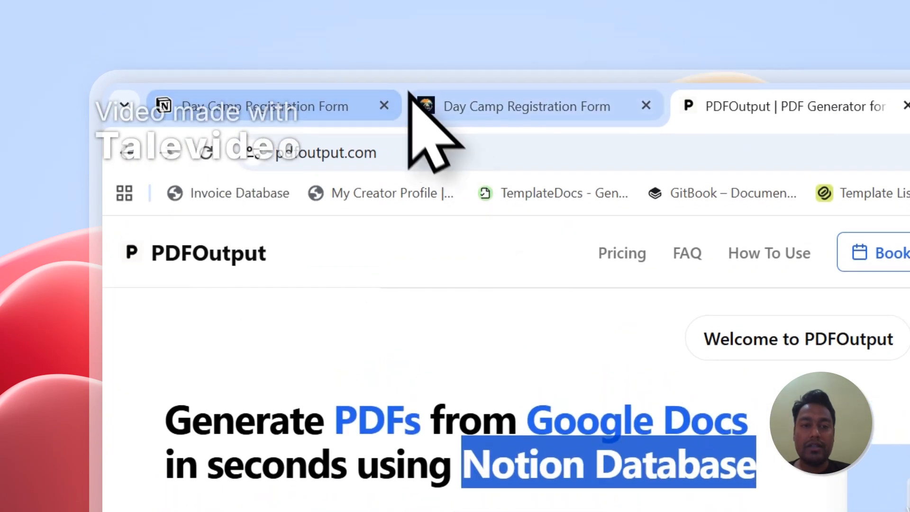
left_click(426, 56)
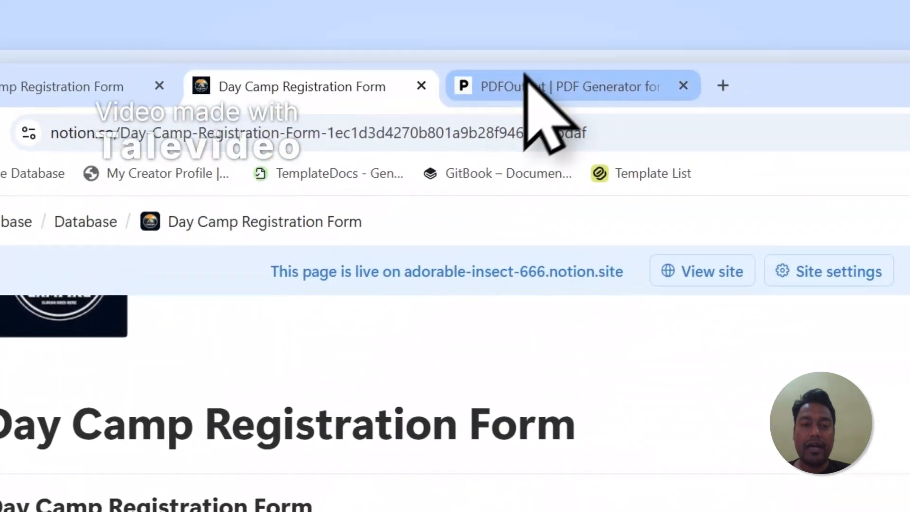
left_click(754, 62)
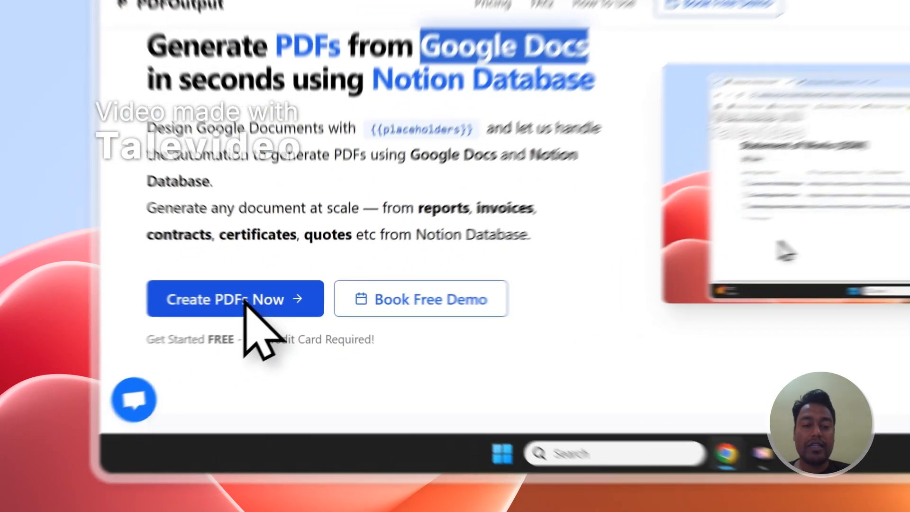
Step: Start creating PDFs on the PDFOutput site and sign in with a Google account
left_click(245, 302)
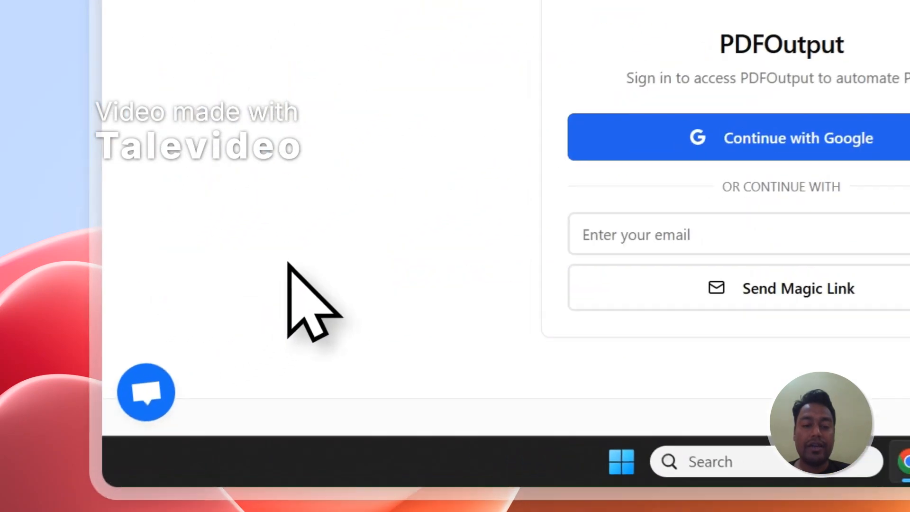
left_click(588, 302)
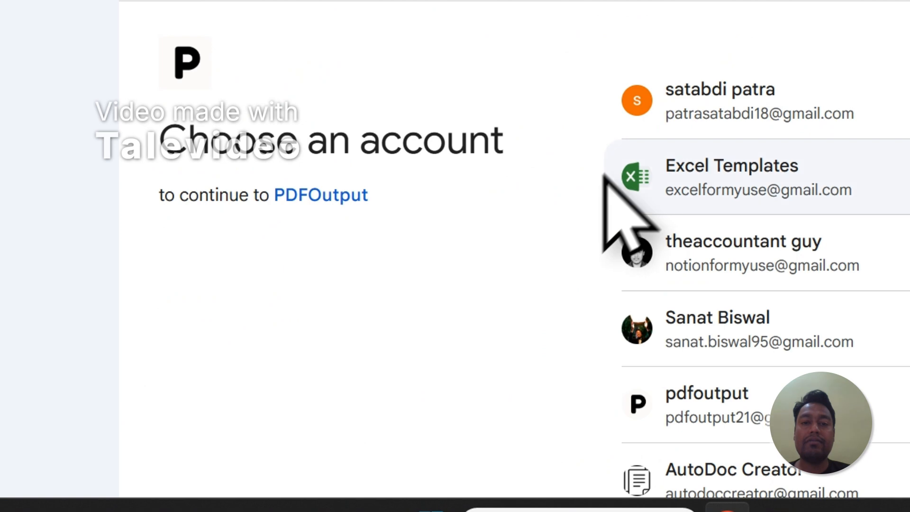
left_click(751, 242)
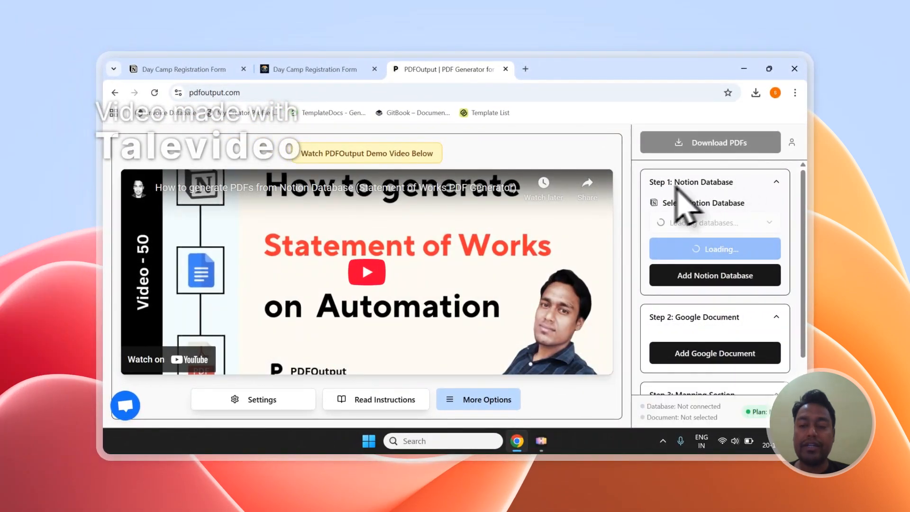
Step: Look over the PDFOutput setup steps and start adding a Notion database
left_click(364, 68)
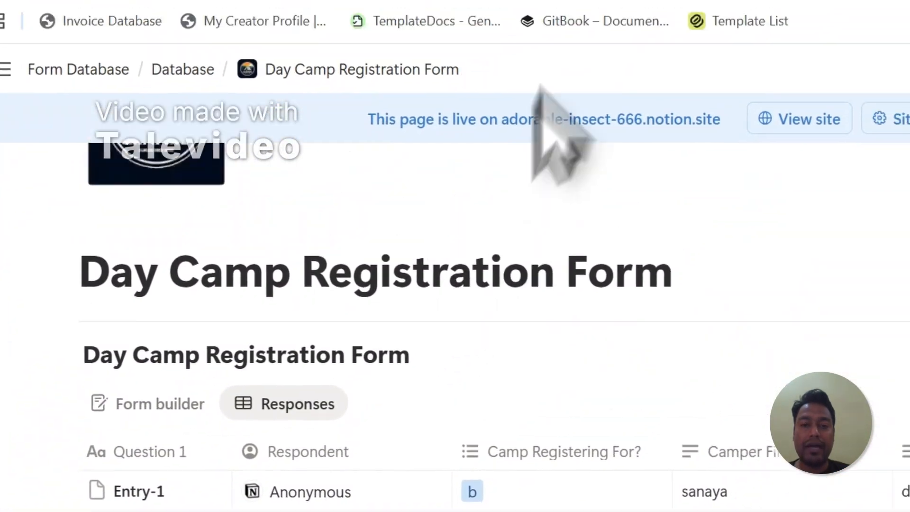
left_click(479, 90)
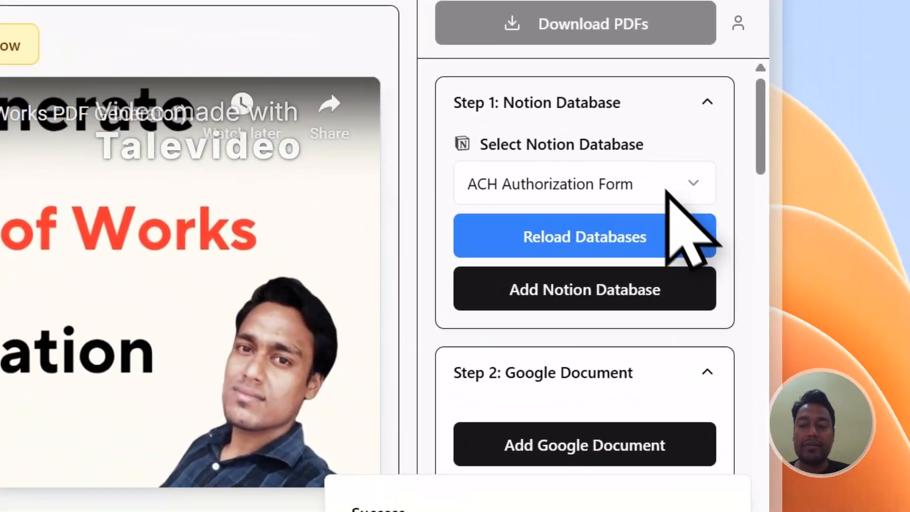
scroll(682, 328, "down", 3)
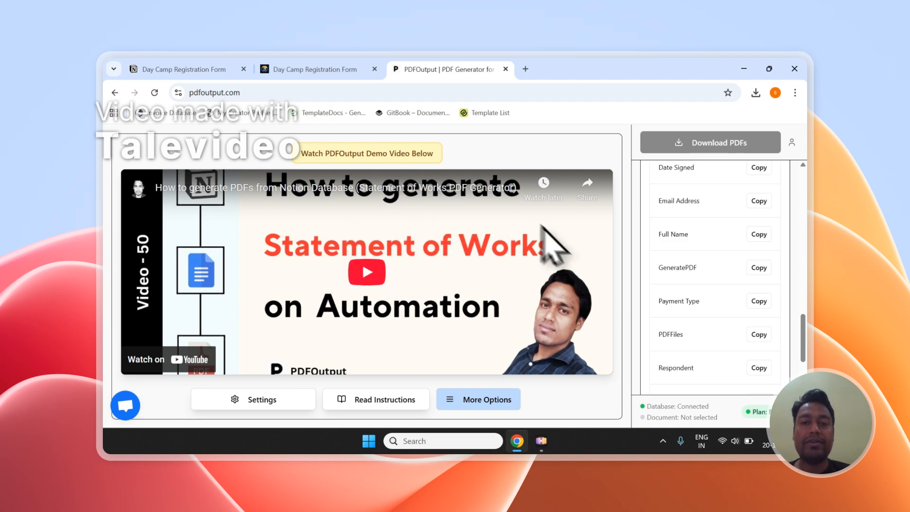
scroll(702, 250, "up", 5)
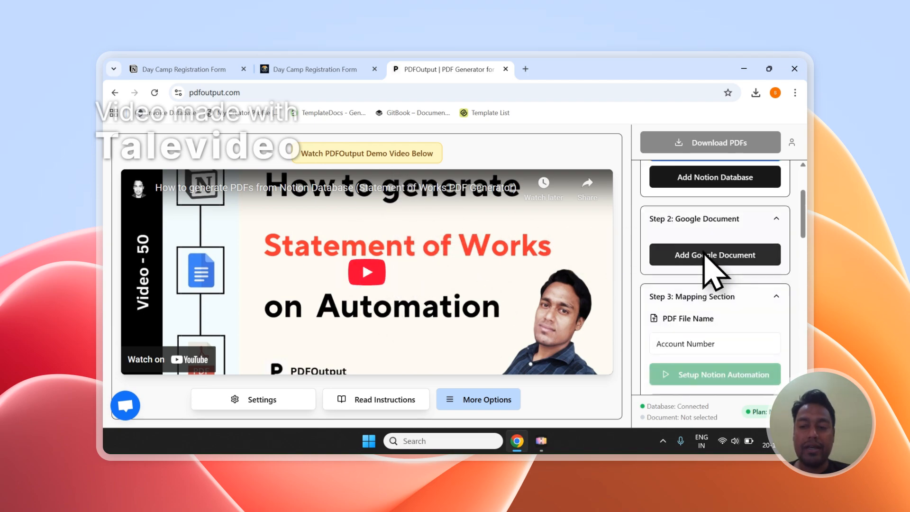
scroll(706, 261, "up", 2)
left_click(704, 272)
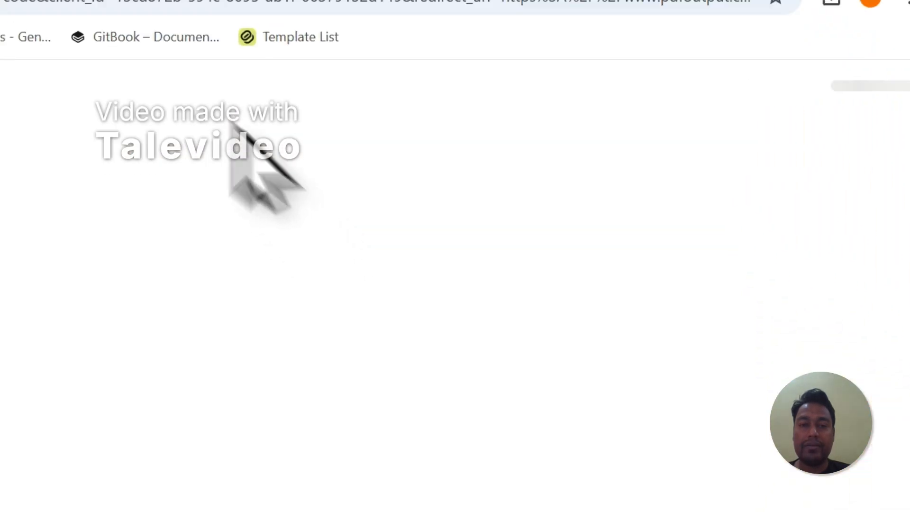
Step: Switch to the Notion form page and copy its title, "Day Camp Registration Form"
left_click(295, 112)
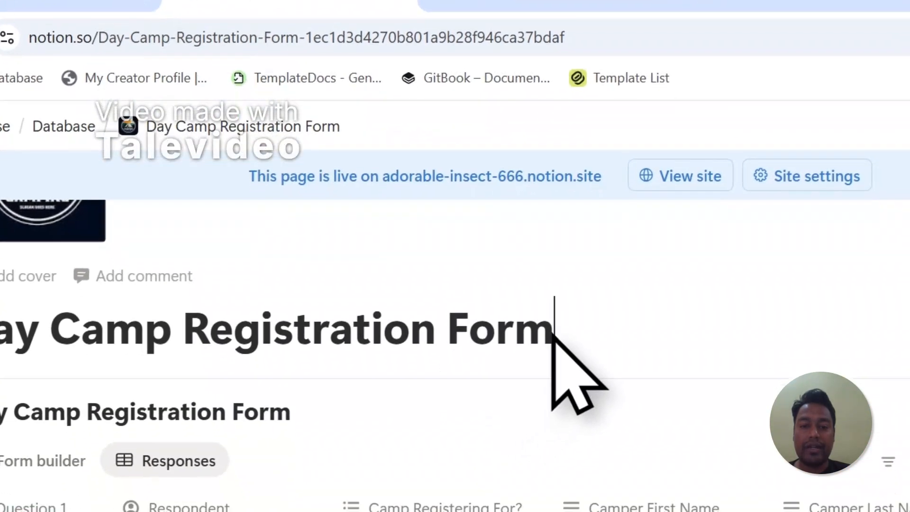
left_click_drag(553, 332, 0, 330)
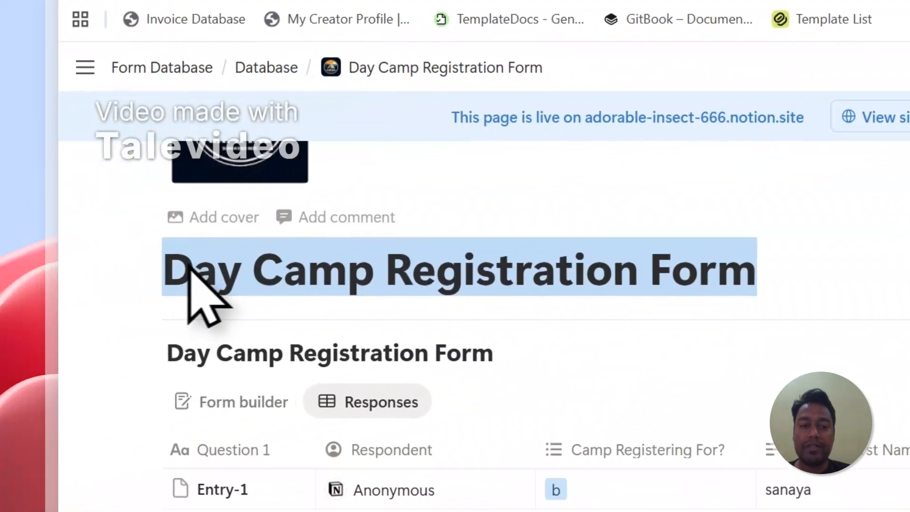
right_click(65, 338)
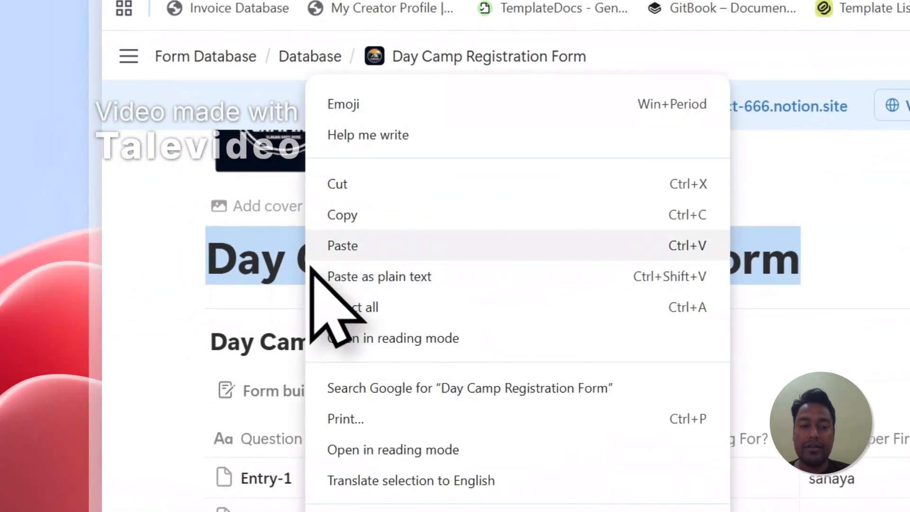
left_click(360, 219)
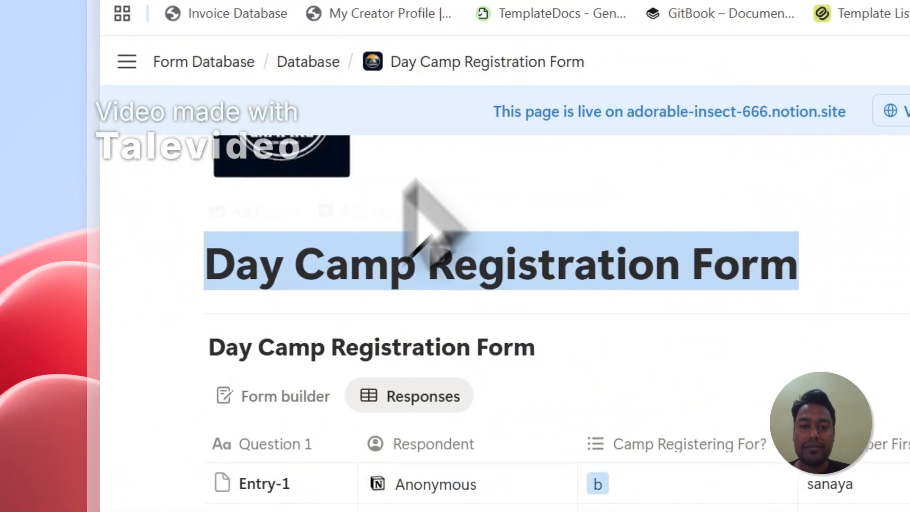
Step: Continue the Notion authorization to page selection and search the pages for "Day Camp Registration Form"
left_click(673, 95)
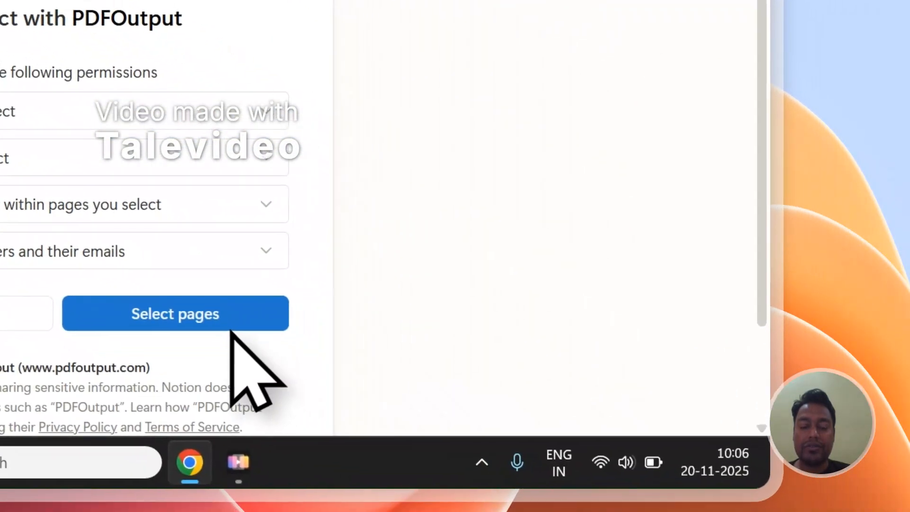
left_click(231, 326)
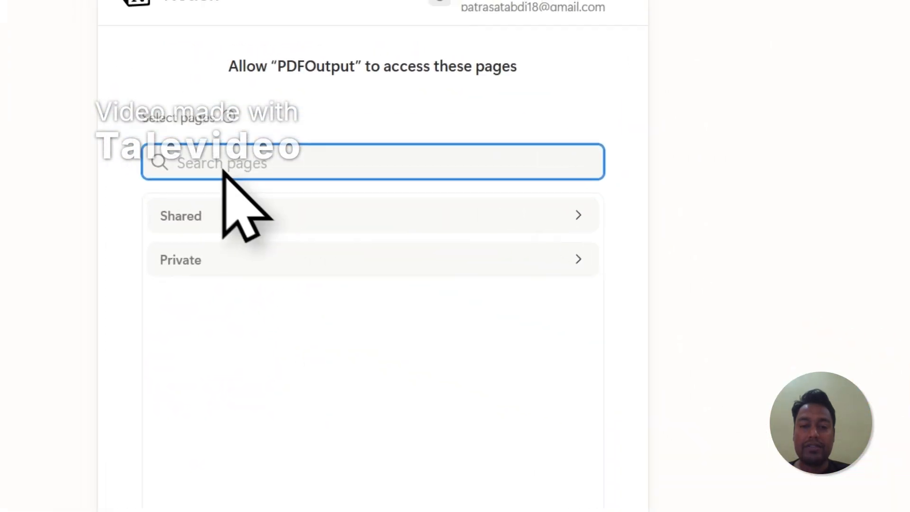
right_click(251, 181)
left_click(323, 311)
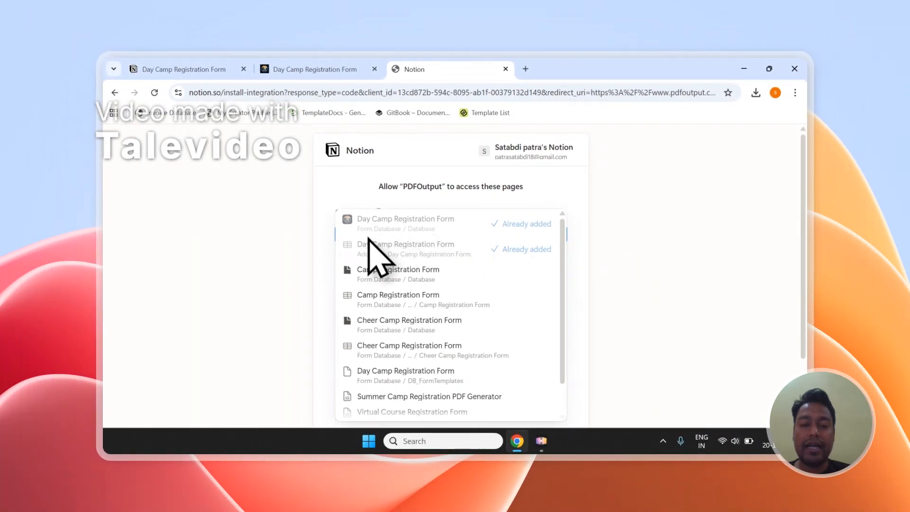
Step: Check the page search results and the list of selected pages for the Day Camp Registration Form
left_click(465, 195)
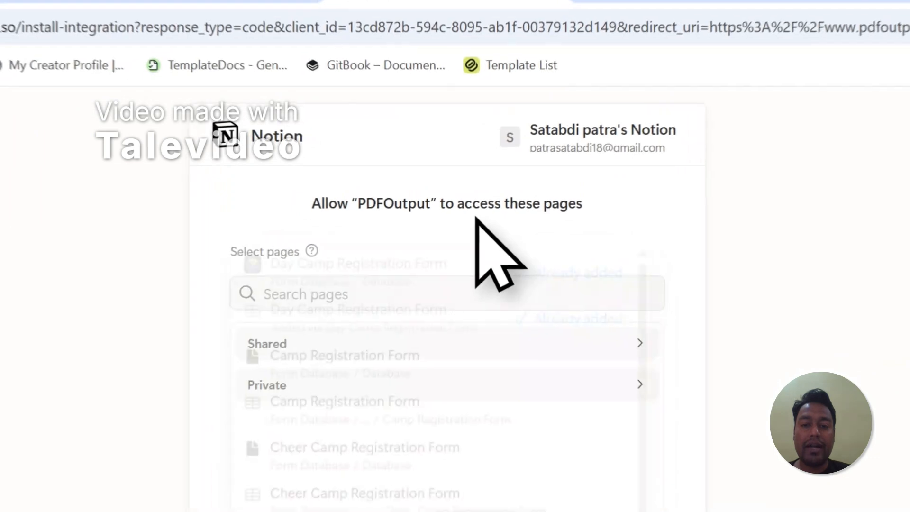
left_click(395, 287)
scroll(394, 287, "down", 1)
scroll(335, 408, "down", 2)
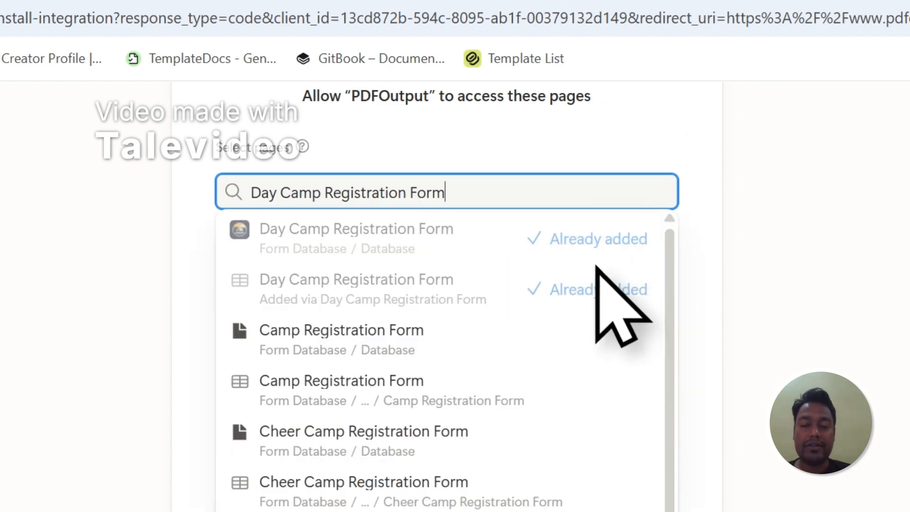
left_click(612, 146)
scroll(357, 317, "down", 1)
scroll(340, 309, "up", 1)
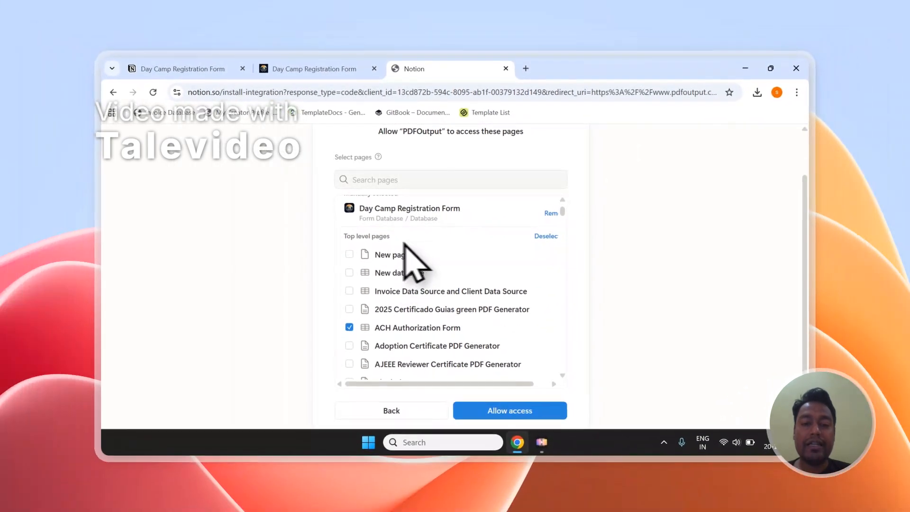
scroll(356, 308, "down", 1)
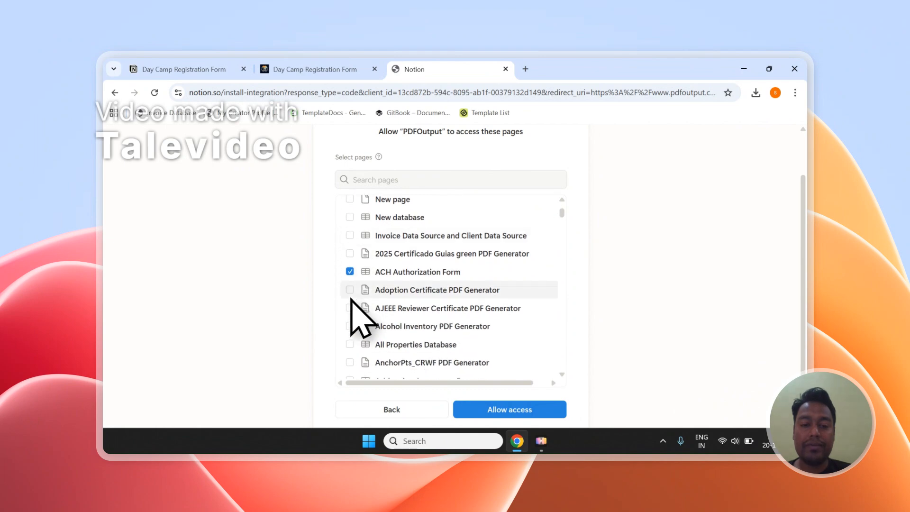
scroll(353, 290, "up", 3)
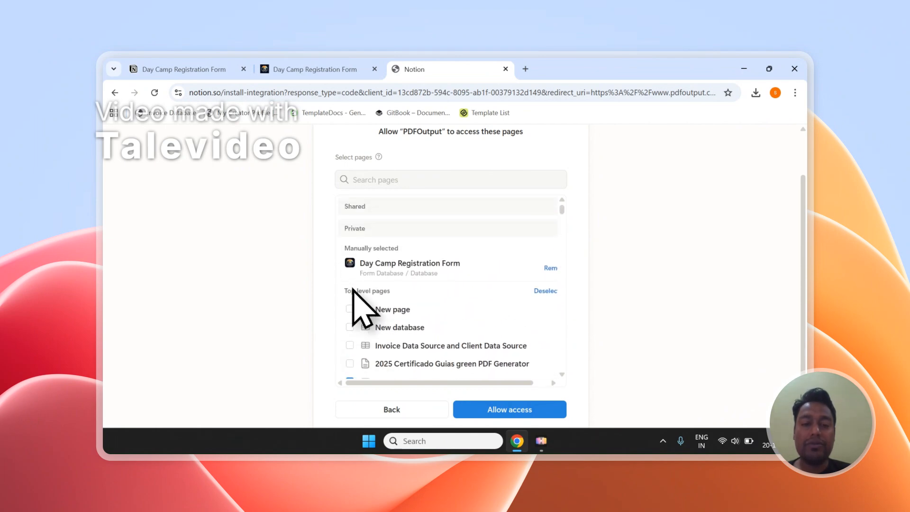
scroll(353, 290, "down", 1)
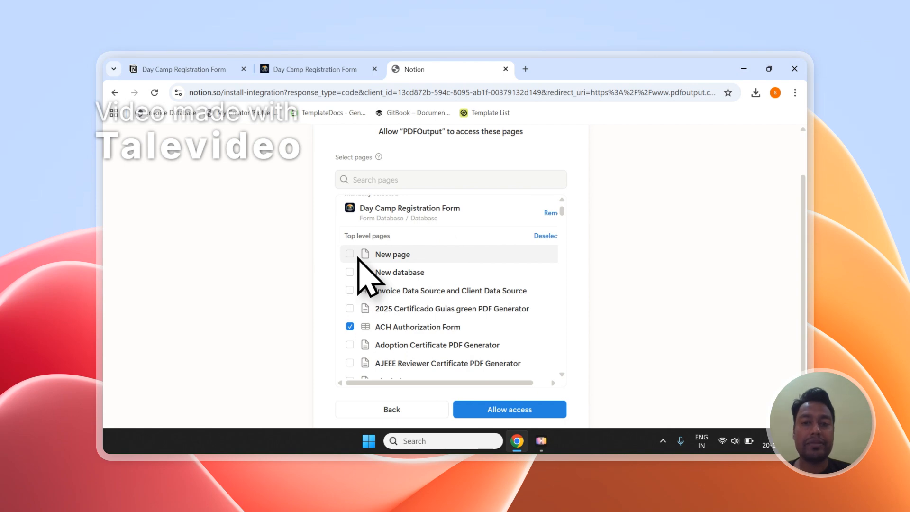
scroll(374, 273, "up", 3)
left_click(401, 234)
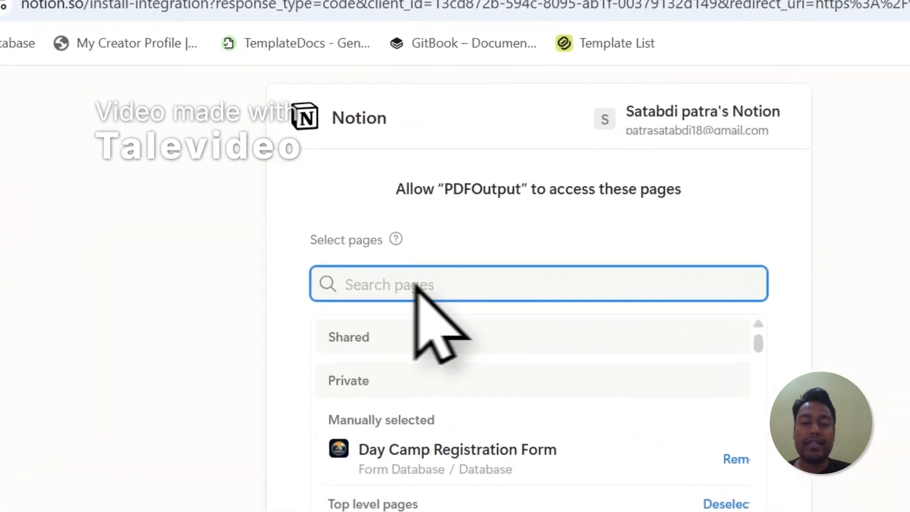
Step: Return to the Notion form page and highlight its full title, "Day Camp Registration Form"
left_click(398, 83)
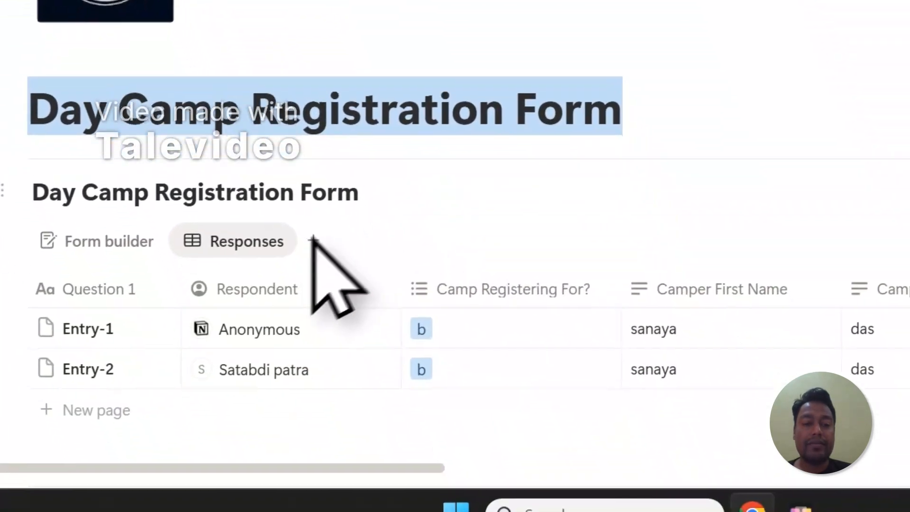
left_click(361, 109)
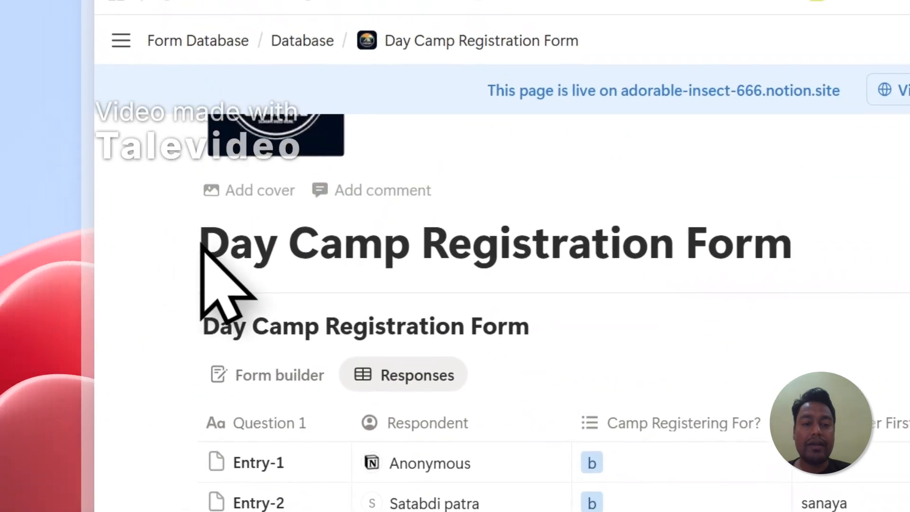
left_click_drag(21, 90, 555, 105)
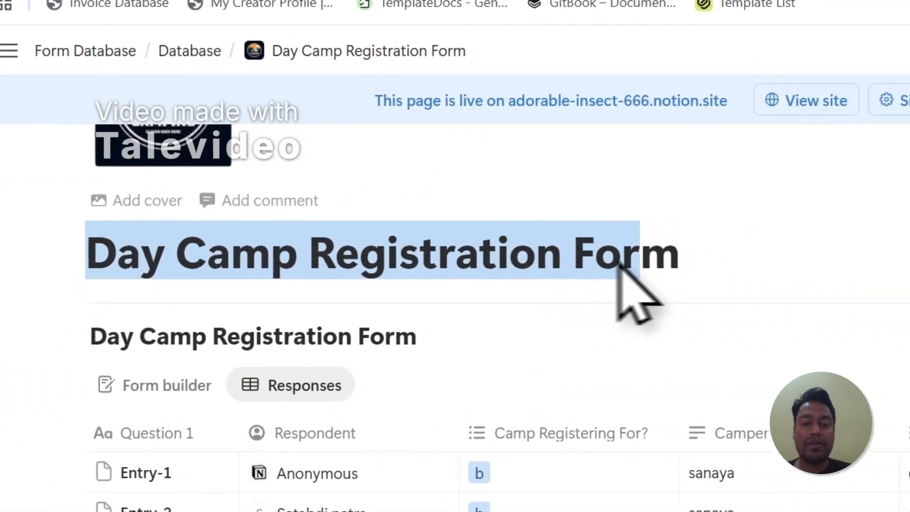
left_click_drag(619, 265, 681, 268)
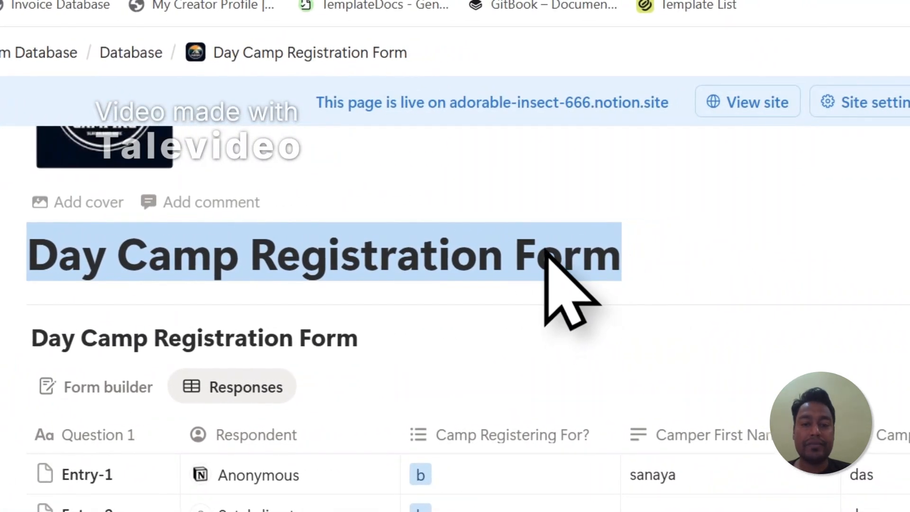
Step: Return to the Notion authorization page and allow PDFOutput to access the selected Day Camp Registration Form page
left_click(519, 79)
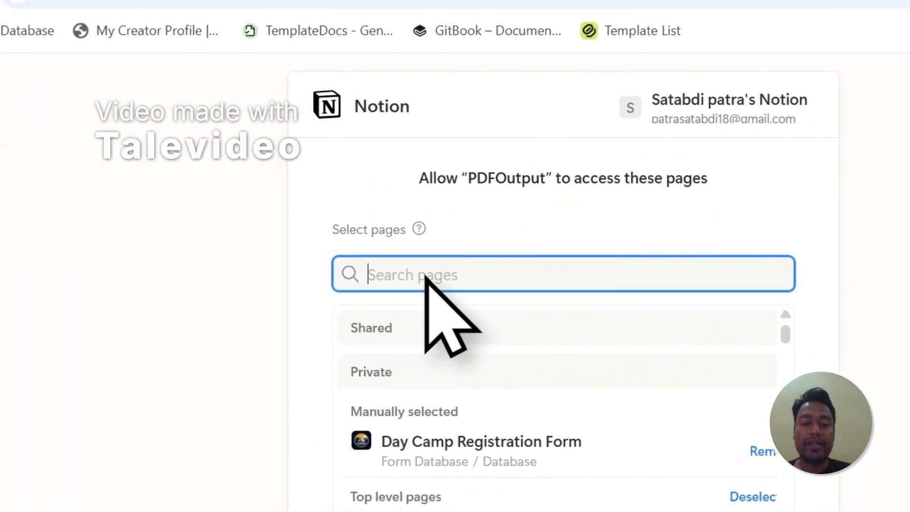
left_click(385, 116)
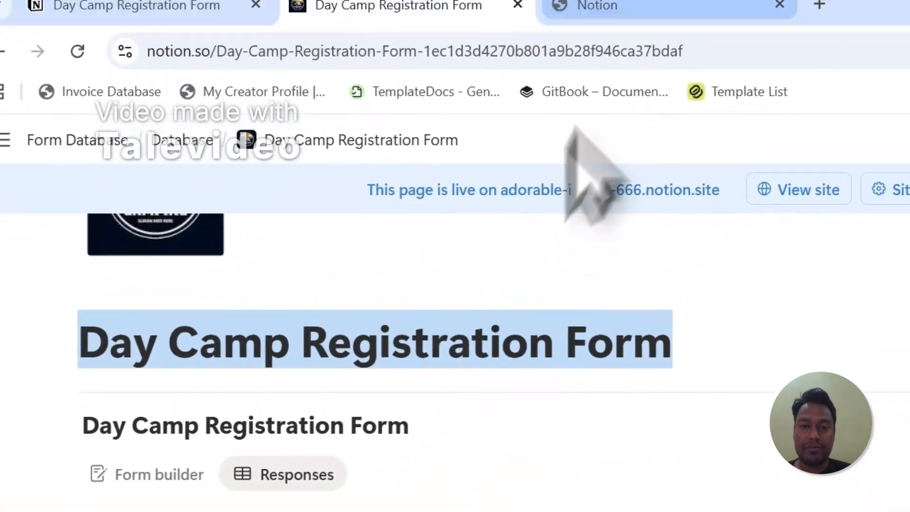
left_click(525, 102)
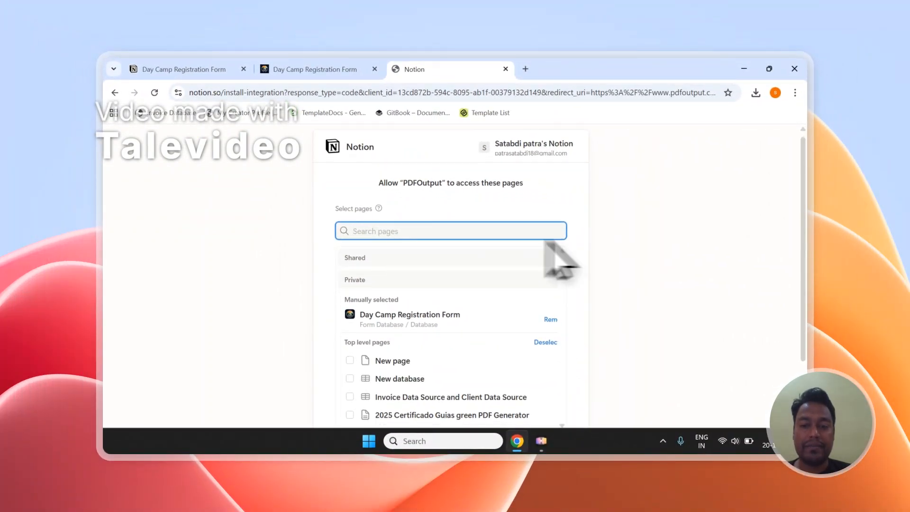
scroll(548, 254, "down", 5)
left_click(529, 381)
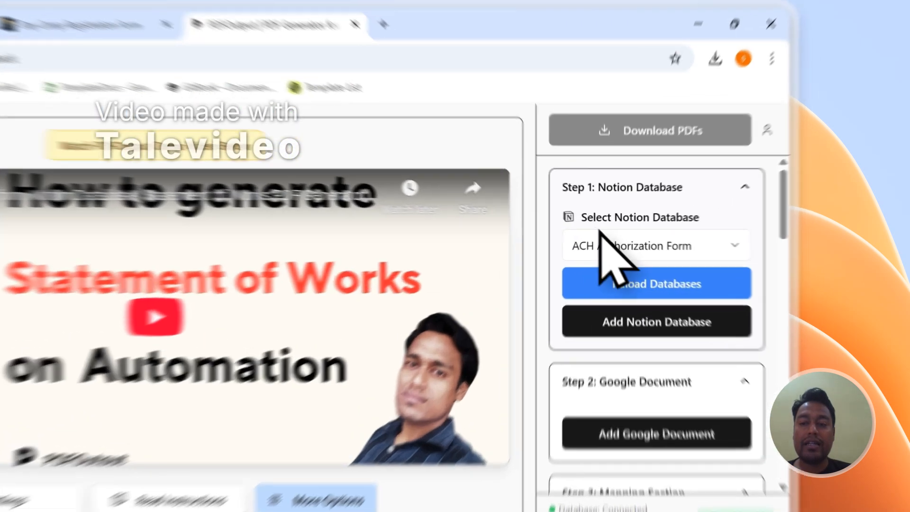
Step: Select Day Camp Registration Form as the Notion database and look through its list of properties
left_click(676, 223)
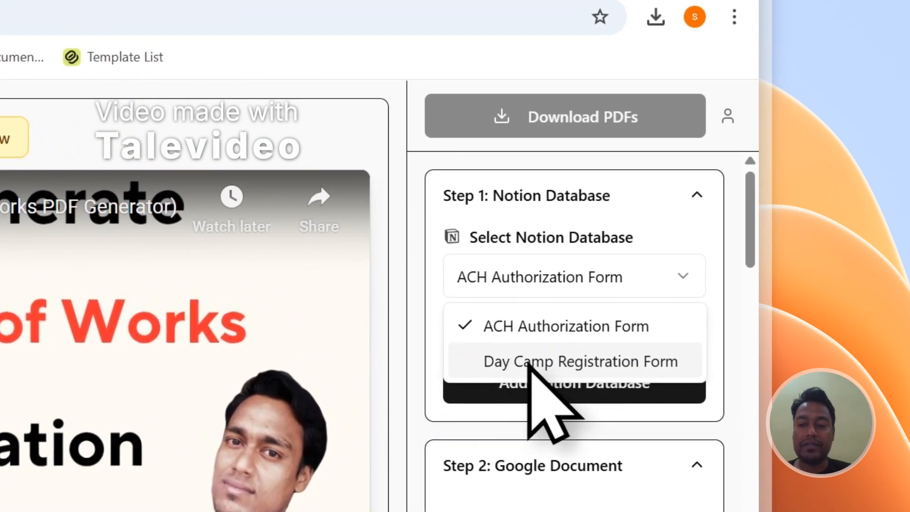
left_click(529, 363)
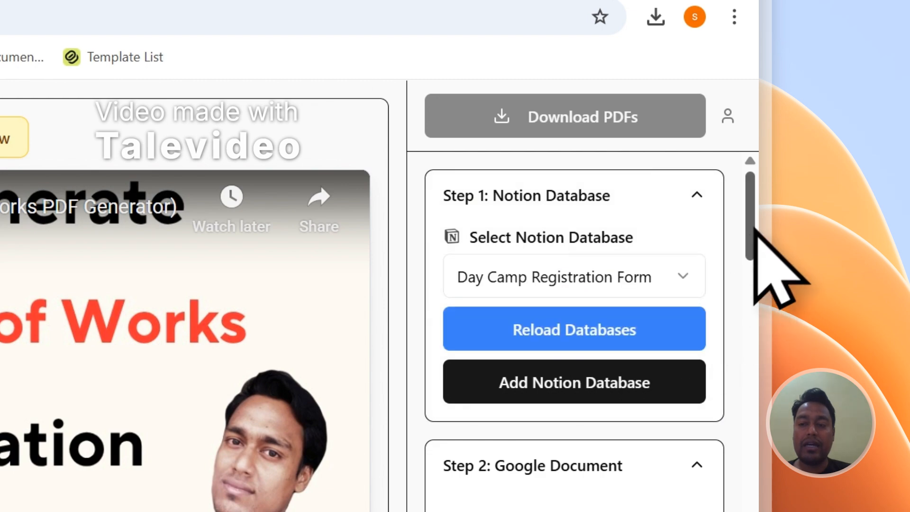
left_click_drag(758, 203, 747, 371)
scroll(592, 278, "down", 4)
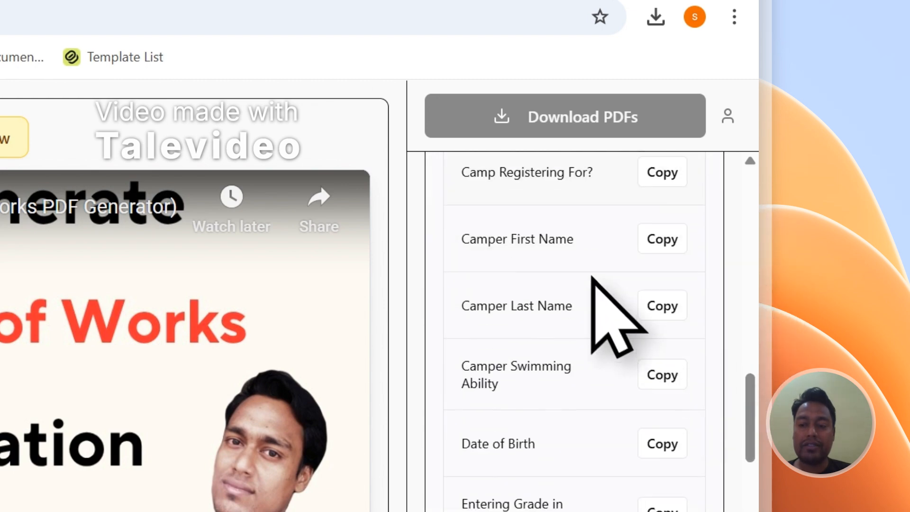
scroll(591, 277, "down", 5)
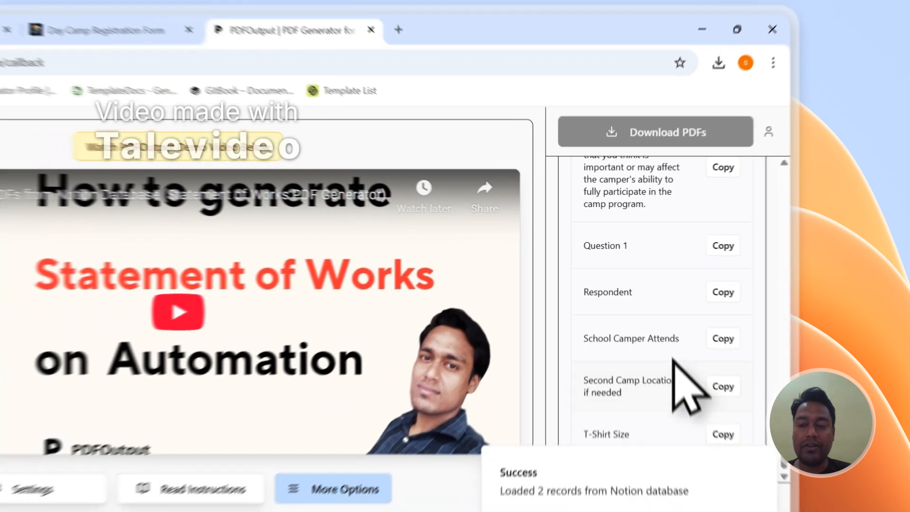
scroll(590, 455, "up", 7)
scroll(730, 339, "up", 10)
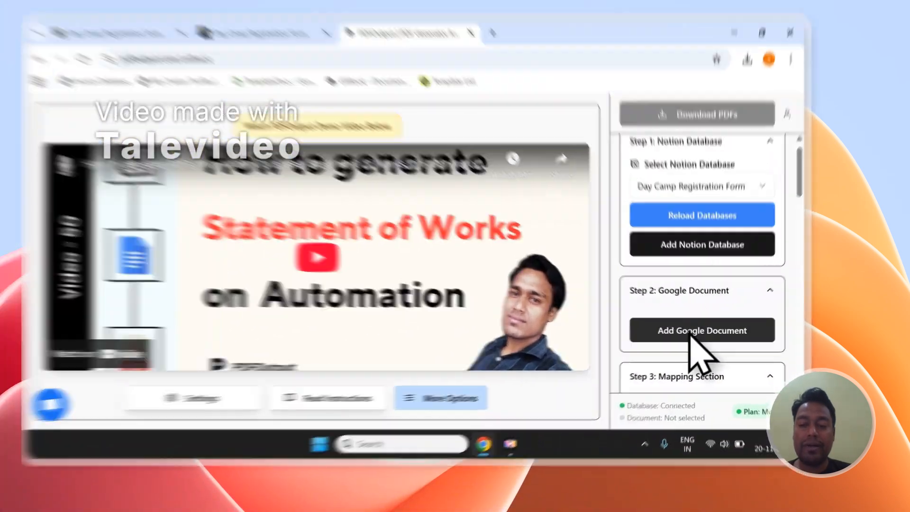
left_click(690, 332)
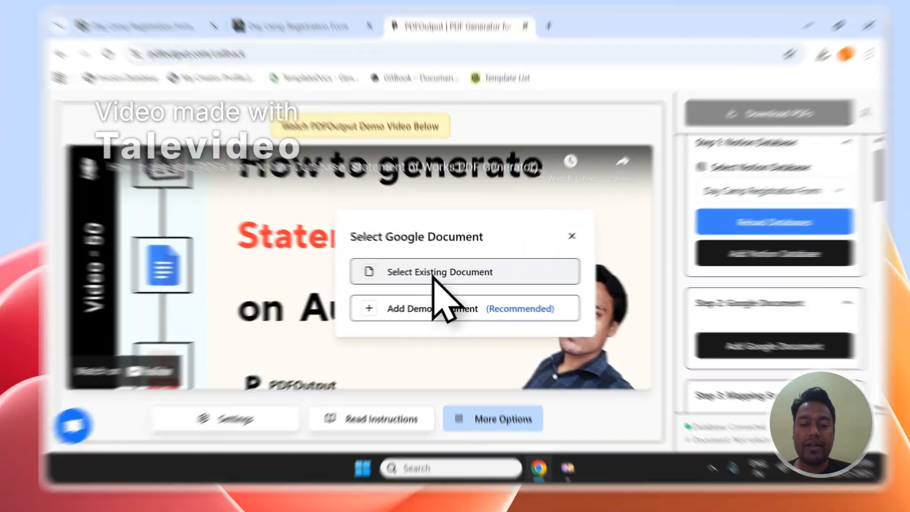
left_click(429, 277)
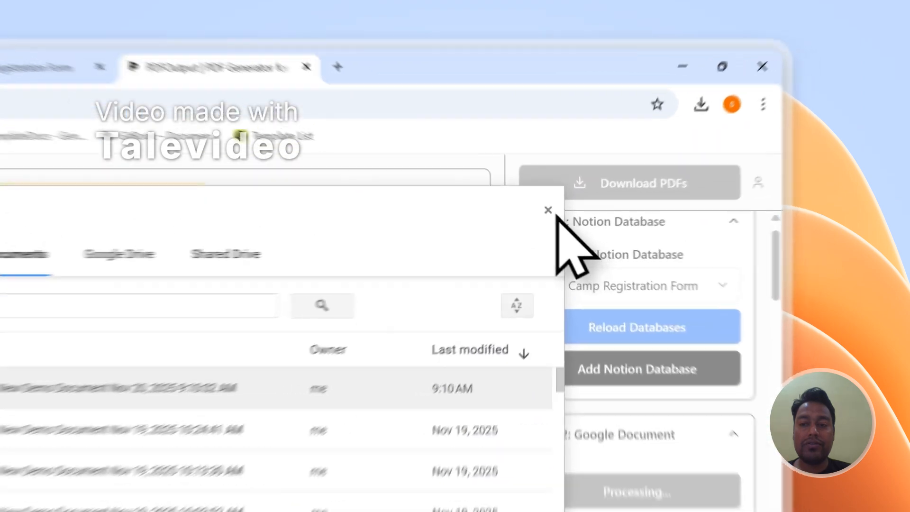
left_click(659, 160)
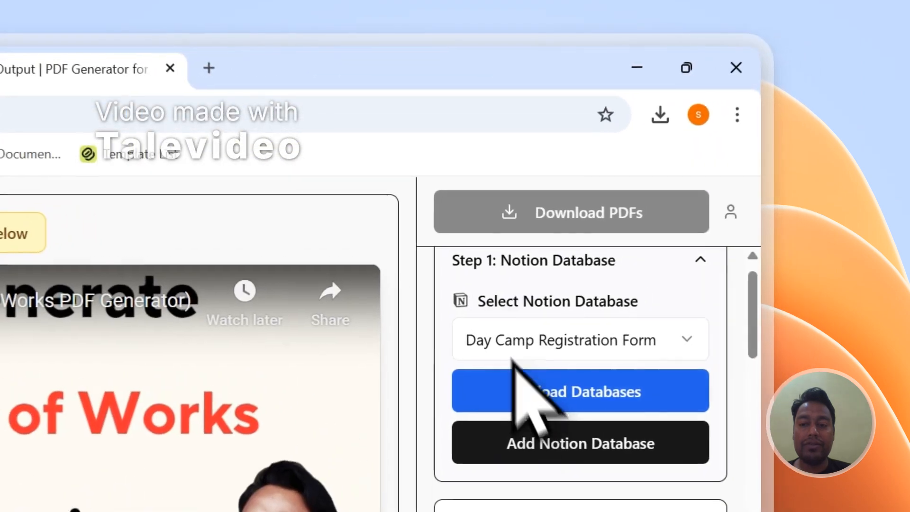
Step: Add a new PDFOutput demo document as the Google document and go to its Placeholders section
left_click(526, 439)
left_click(208, 277)
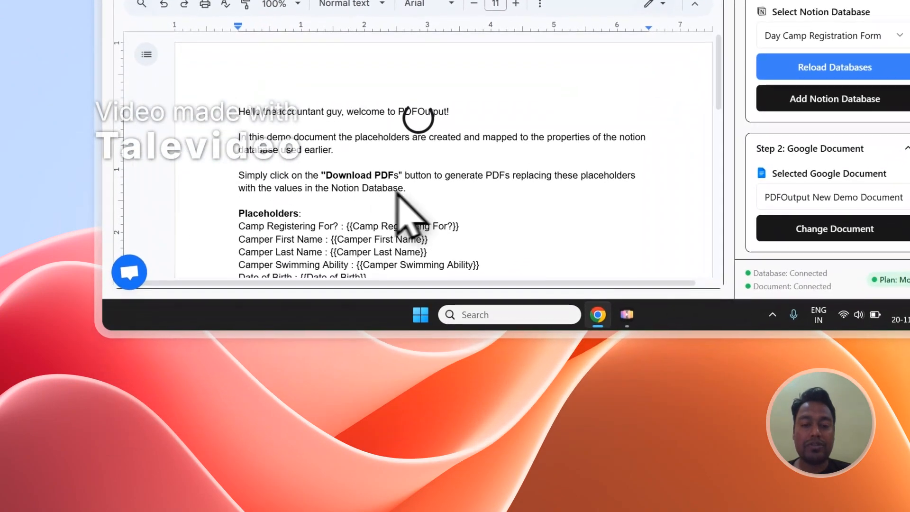
left_click_drag(328, 337, 241, 301)
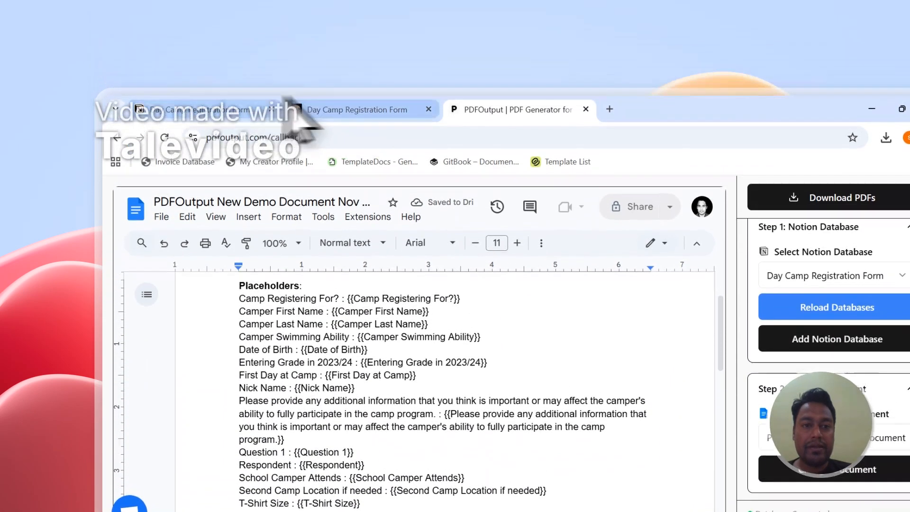
Step: Compare the demo document's Camper First Name and Camper Last Name placeholders with the matching columns in the Notion responses
left_click(313, 105)
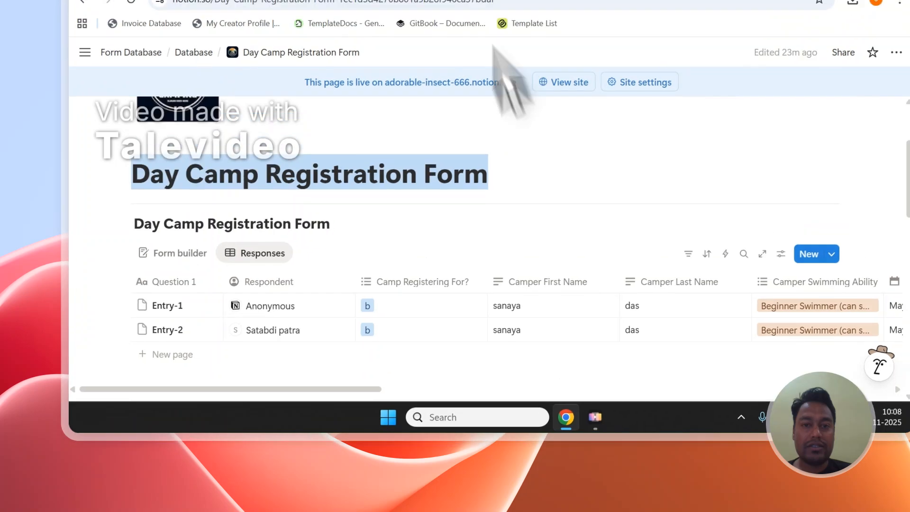
left_click(436, 102)
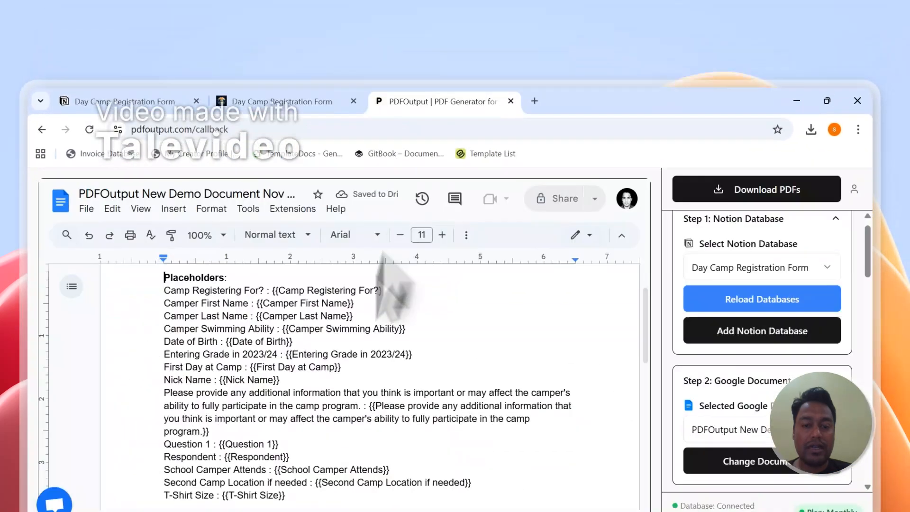
left_click(394, 306)
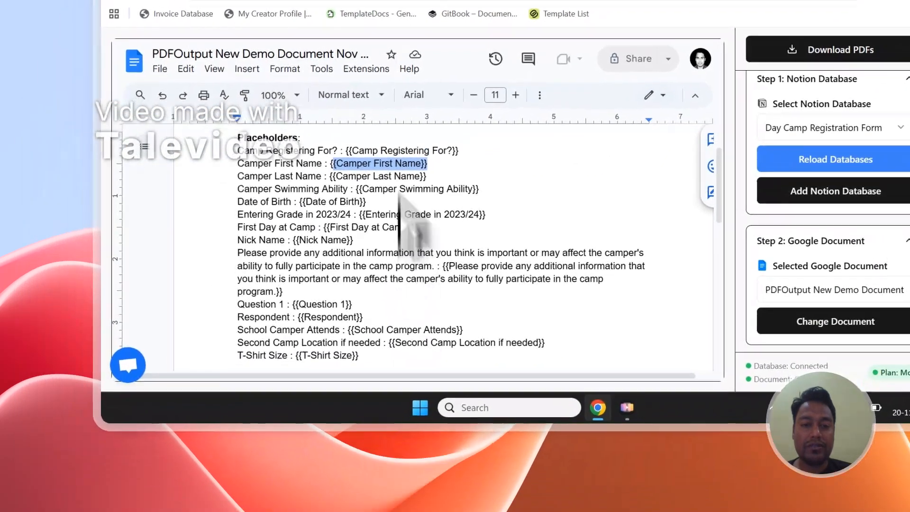
left_click(303, 116)
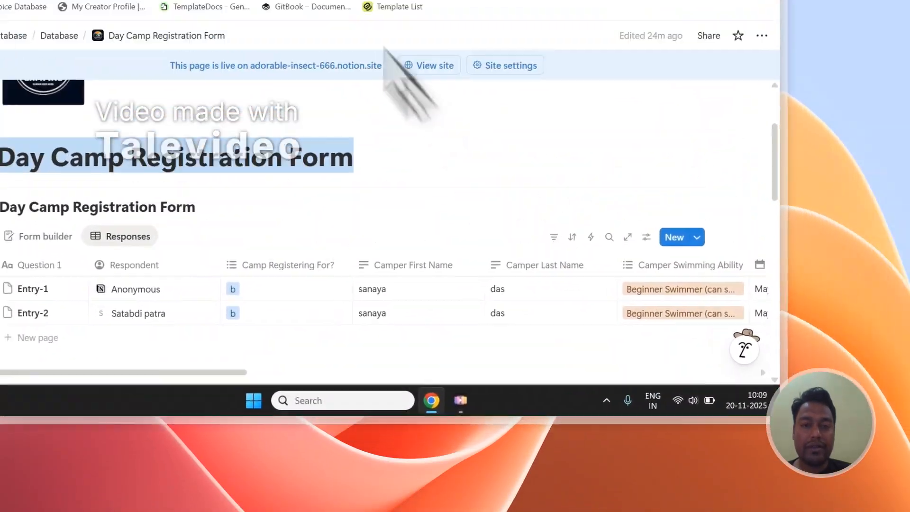
left_click(411, 99)
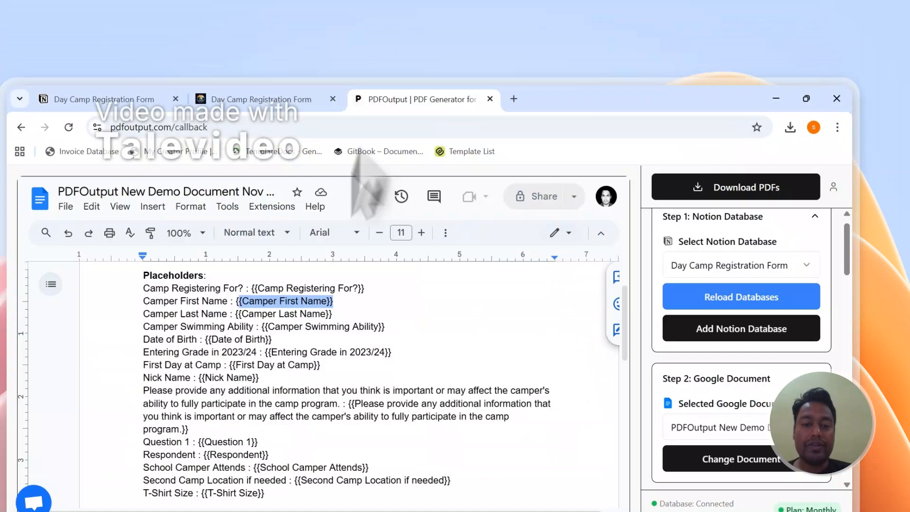
left_click(350, 323)
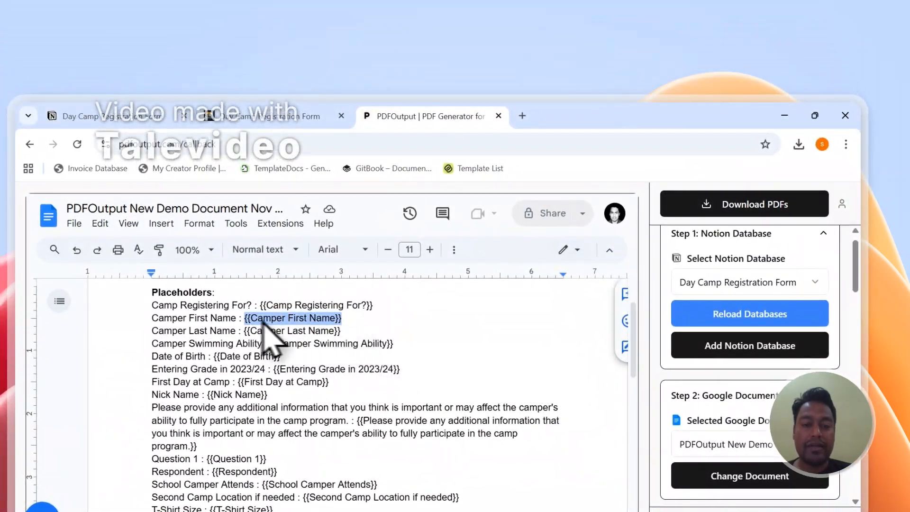
left_click_drag(346, 332, 262, 334)
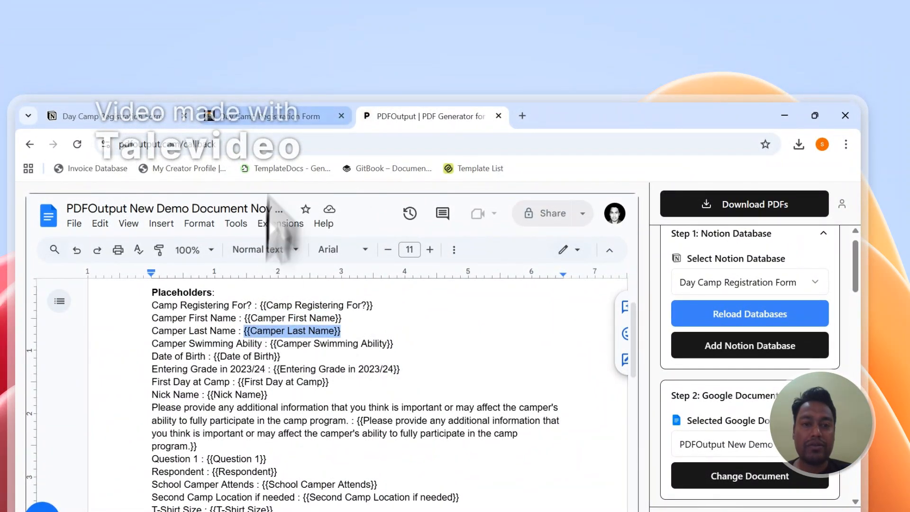
left_click(271, 116)
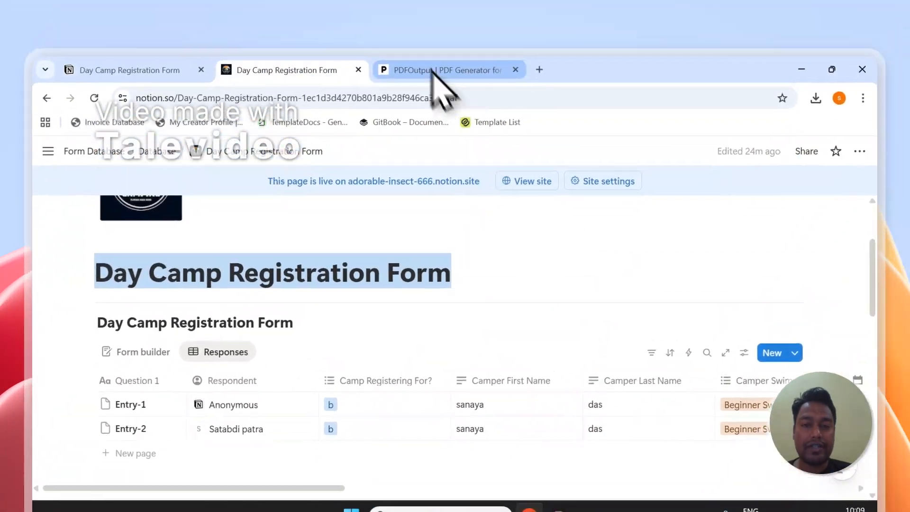
left_click(431, 70)
Step: Copy the Camper Swimming Ability placeholder from the property list and paste it below the T-Shirt Size line in the document
scroll(752, 363, "down", 10)
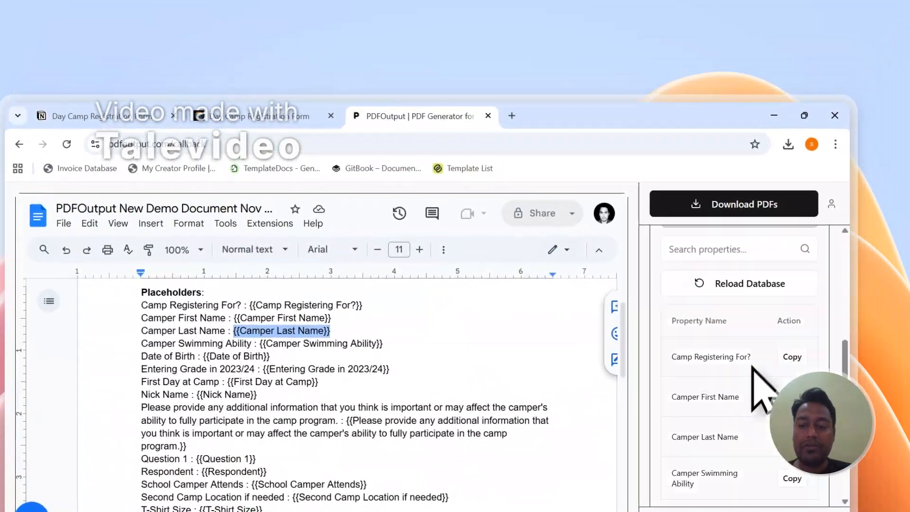
scroll(753, 367, "down", 2)
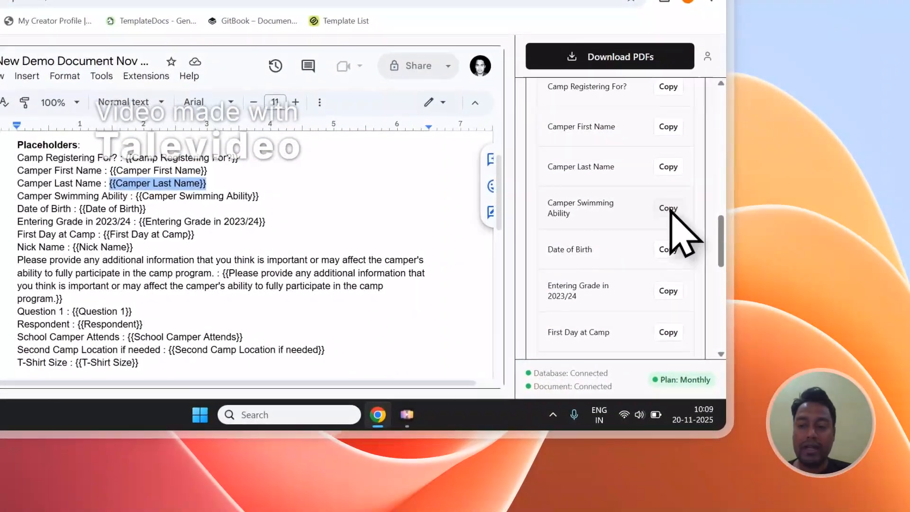
scroll(91, 226, "down", 4)
scroll(91, 226, "up", 1)
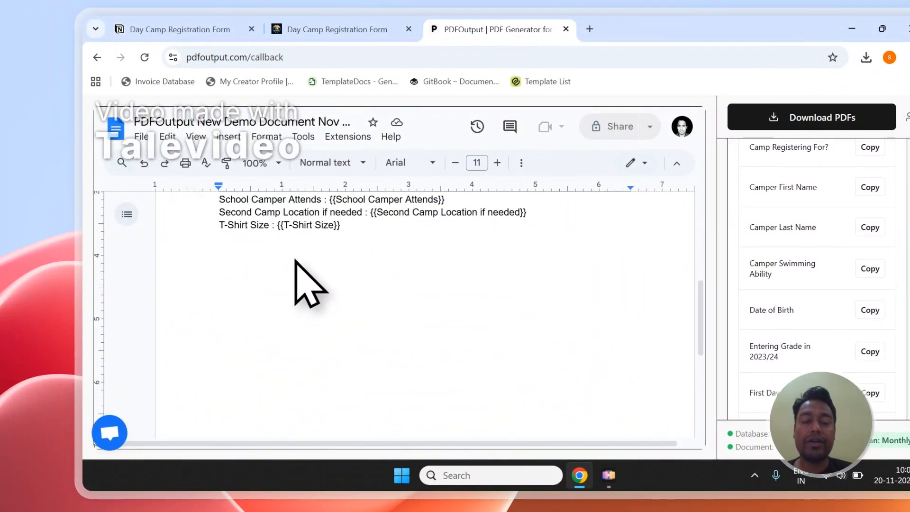
scroll(795, 269, "up", 7)
scroll(793, 277, "down", 1)
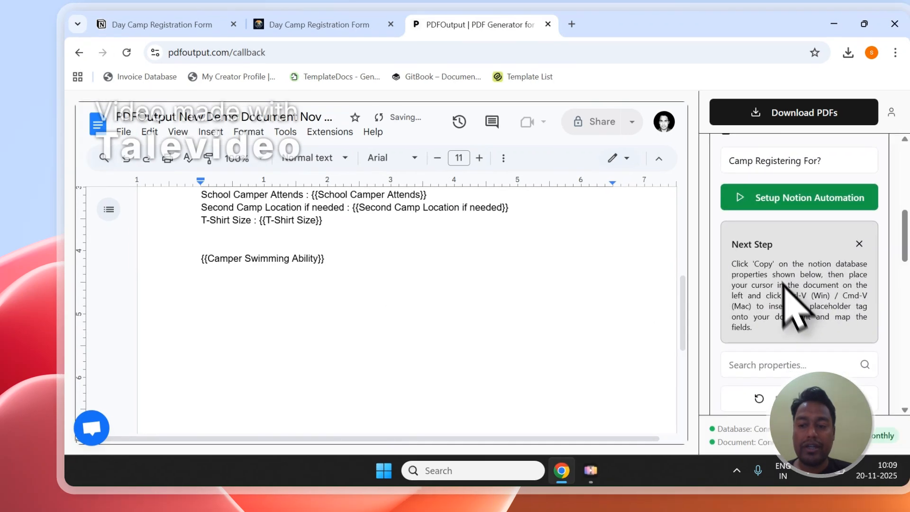
Step: Copy the Camper Swimming Ability placeholder again and remove the copy pasted below the T-Shirt Size line
left_click_drag(804, 300, 760, 311)
scroll(591, 260, "down", 4)
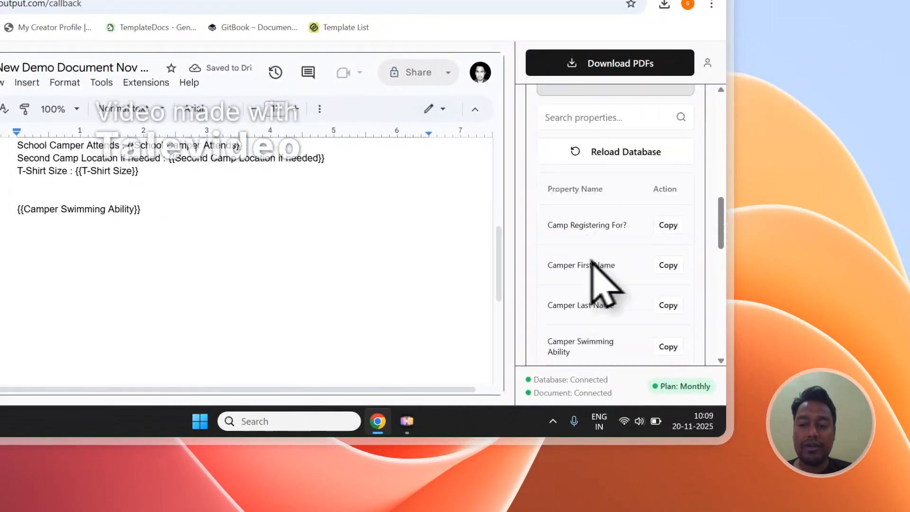
scroll(559, 272, "down", 2)
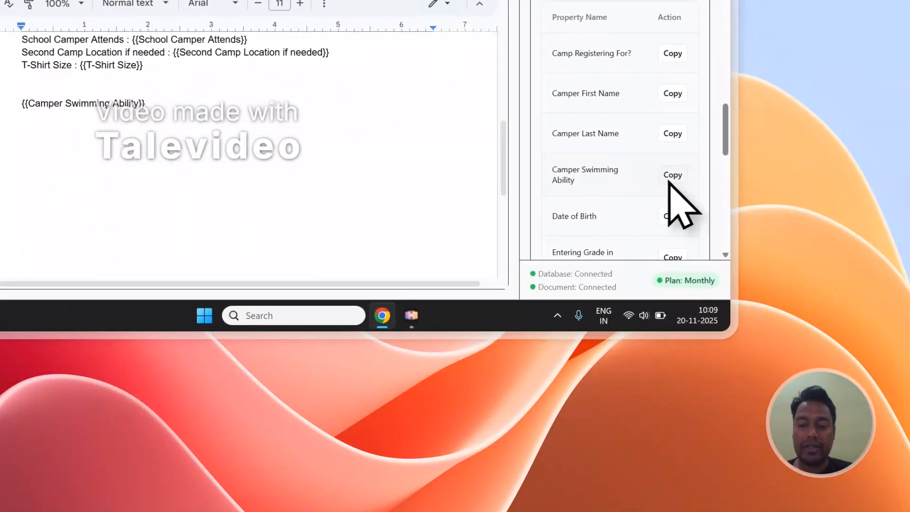
left_click(665, 284)
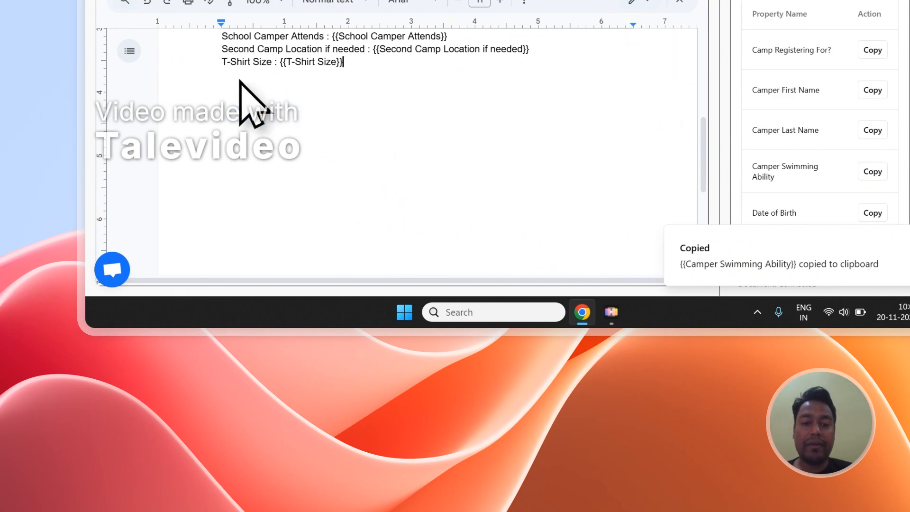
Step: Check the Notion form page, and set the PDF file name in the mapping section to the Camper First Name property
scroll(332, 114, "up", 4)
left_click_drag(802, 283, 802, 243)
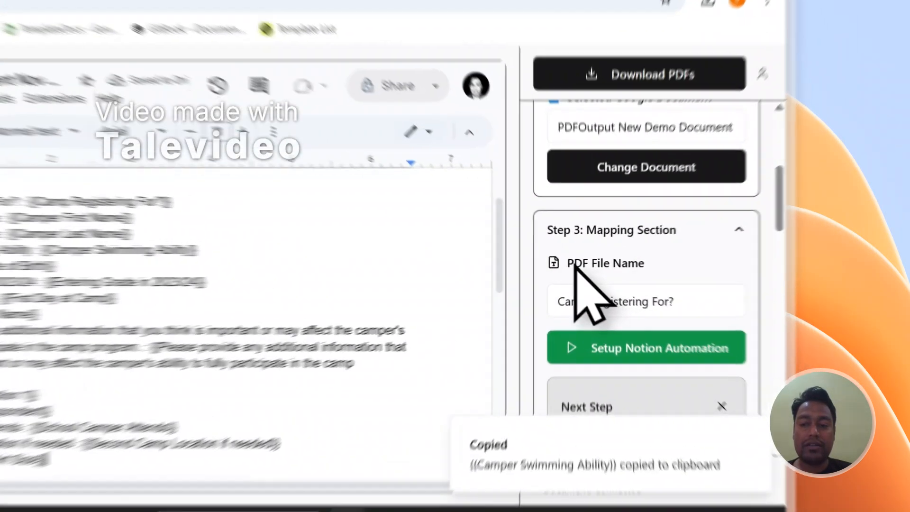
left_click_drag(664, 269, 702, 269)
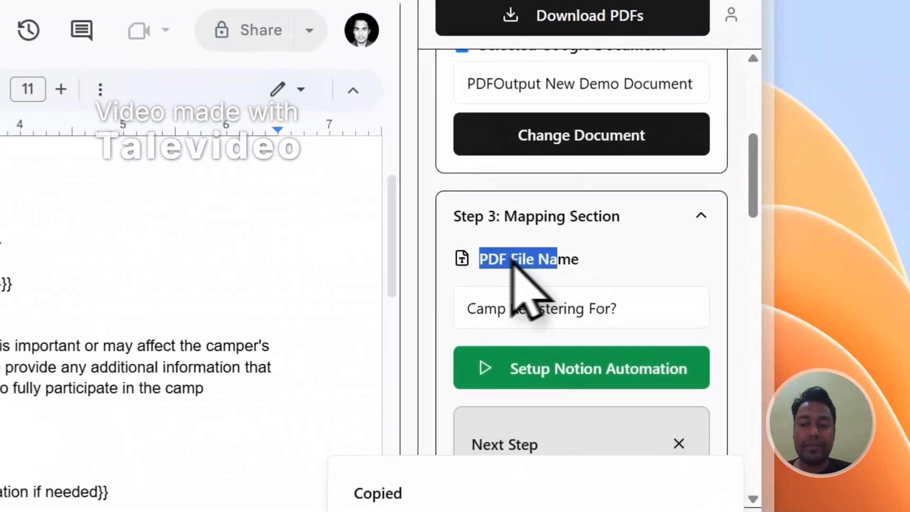
left_click(721, 271)
left_click(247, 42)
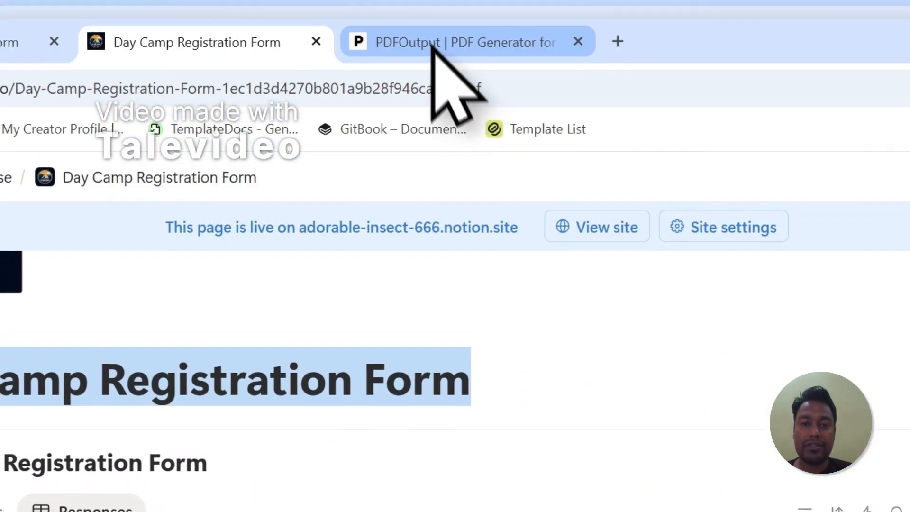
left_click(432, 45)
left_click(697, 451)
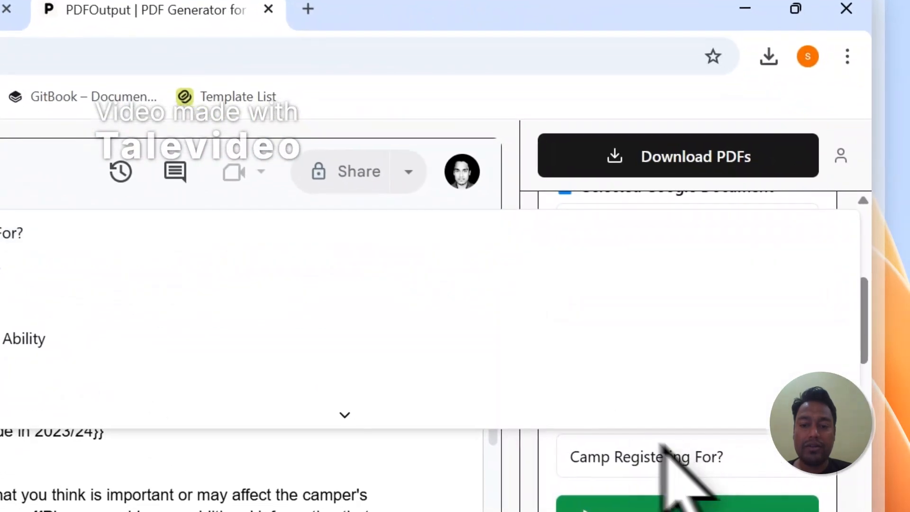
scroll(78, 342, "up", 3)
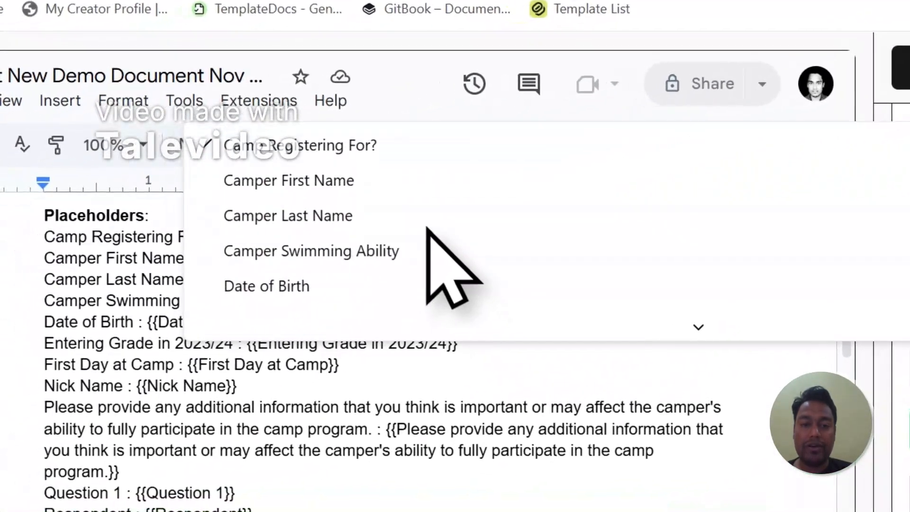
left_click(374, 183)
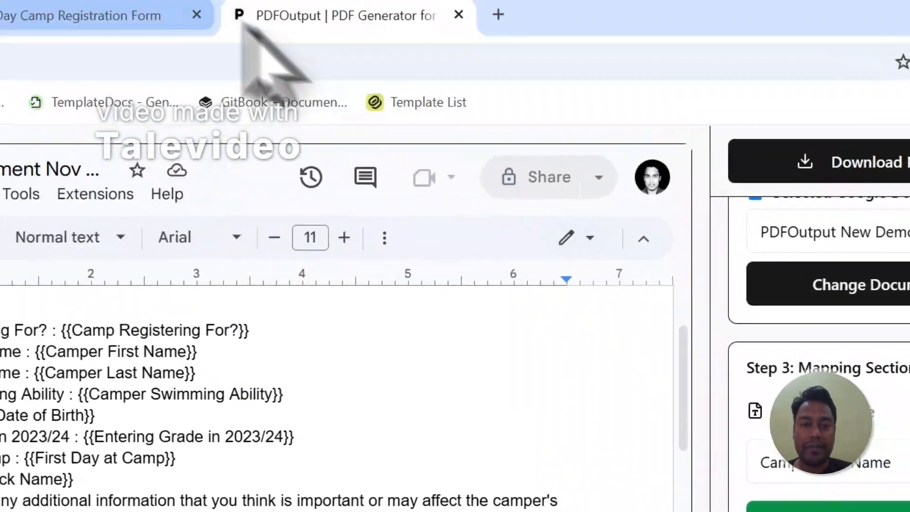
Step: Check the columns of the Notion responses up to T-Shirt Size, and download the PDFs for the responses in PDFOutput
left_click(97, 16)
left_click_drag(433, 354, 835, 350)
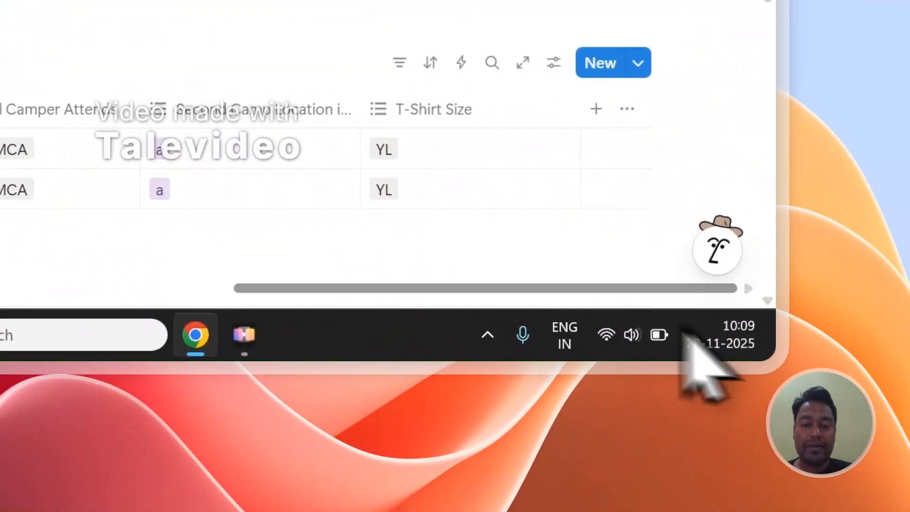
left_click_drag(357, 291, 270, 291)
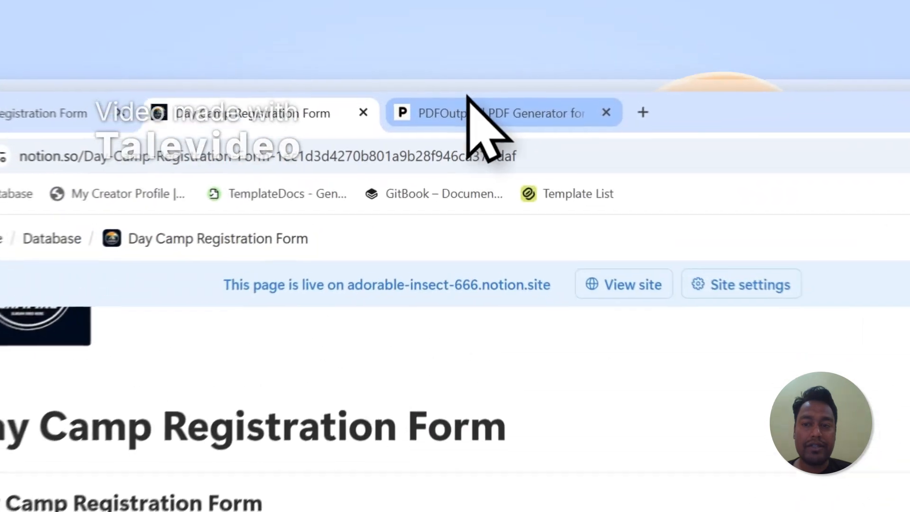
left_click(445, 70)
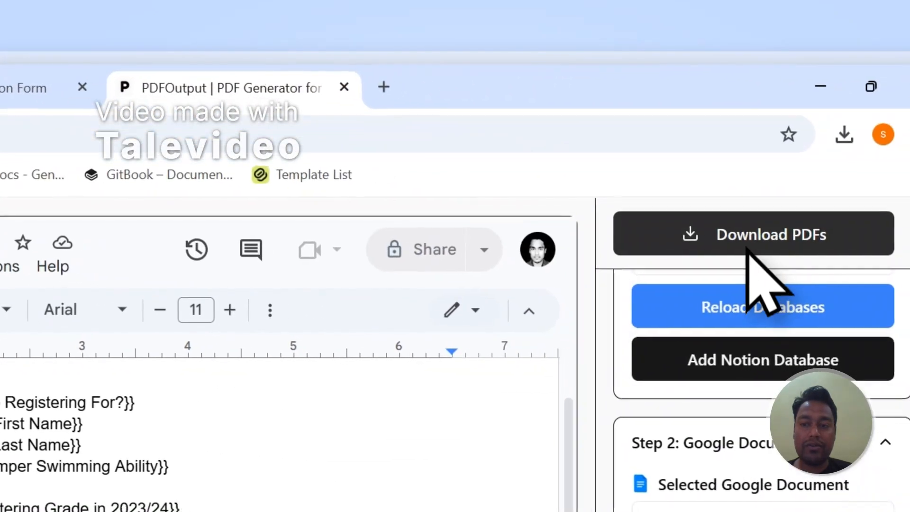
left_click(737, 147)
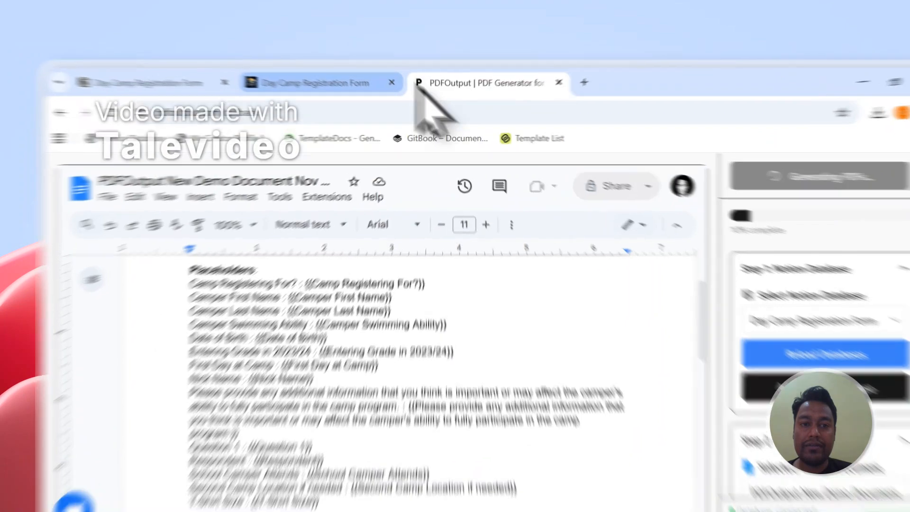
Step: Open the two generated sanaya.pdf files from the PDFFiles column of the Notion responses
left_click(313, 70)
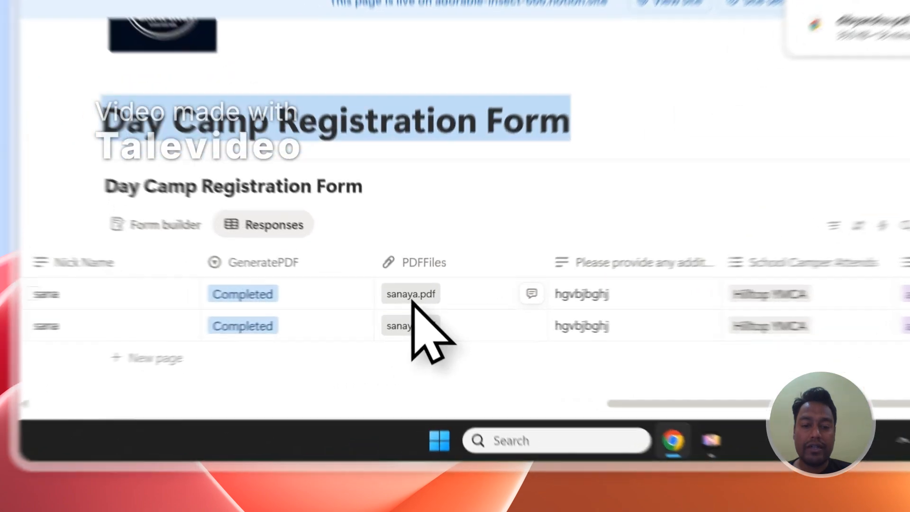
left_click(351, 351)
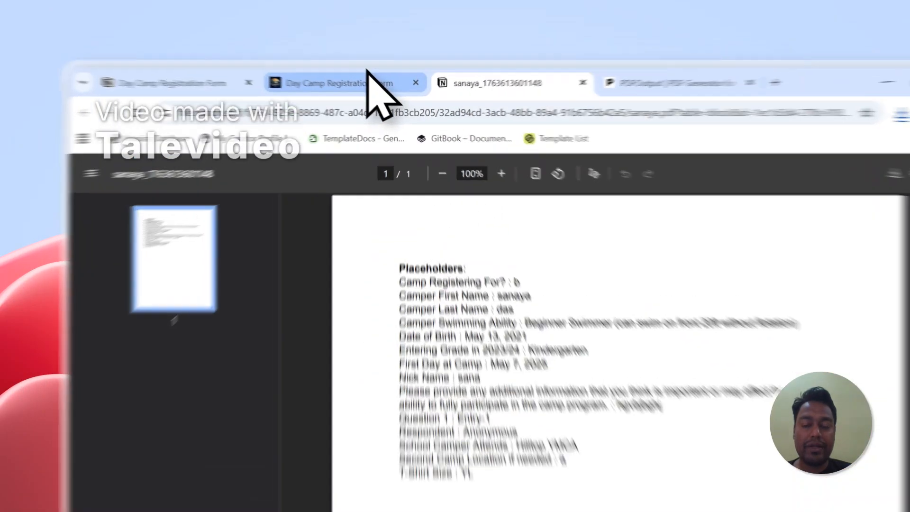
left_click(318, 67)
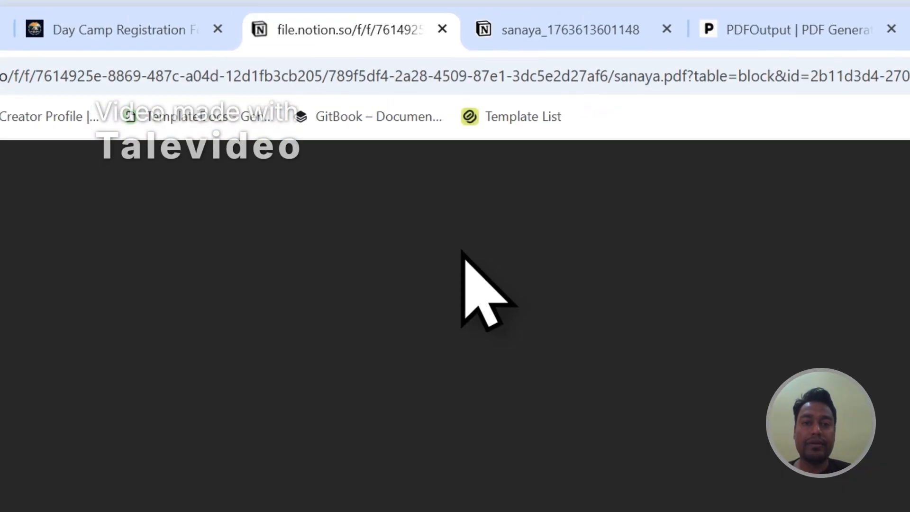
Step: Compare the filled-in placeholders in the two generated PDFs, and close both files
left_click(527, 31)
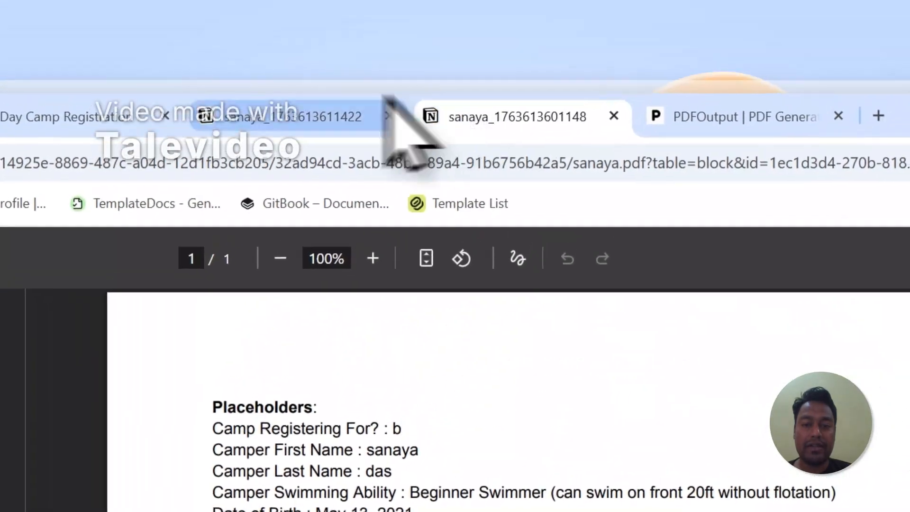
left_click(363, 116)
left_click(429, 116)
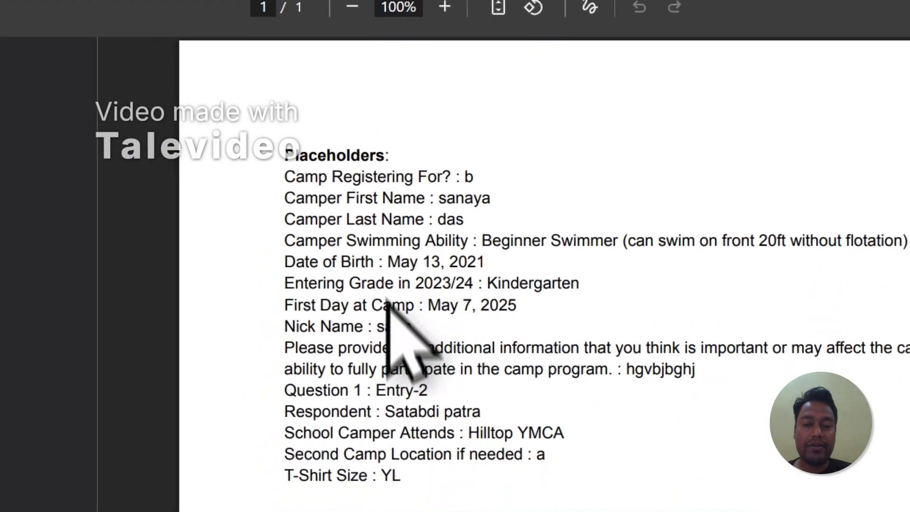
left_click(480, 121)
left_click(380, 110)
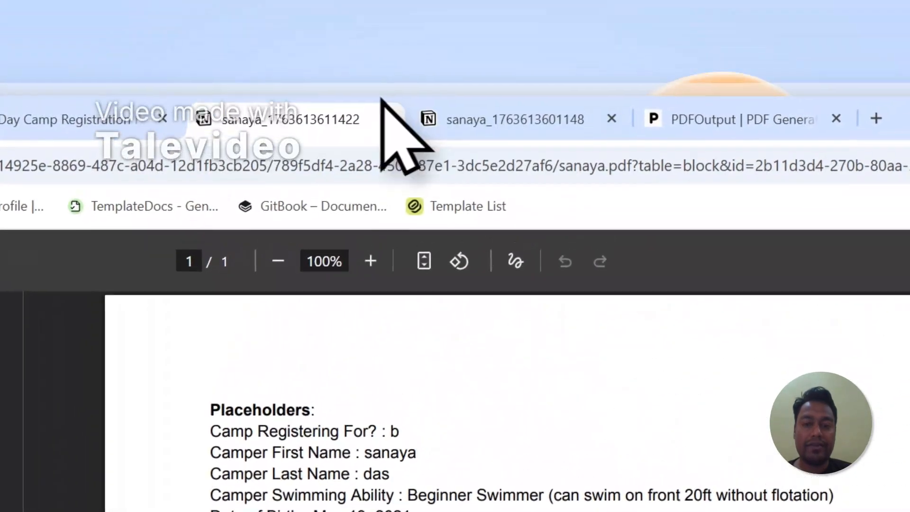
left_click(448, 123)
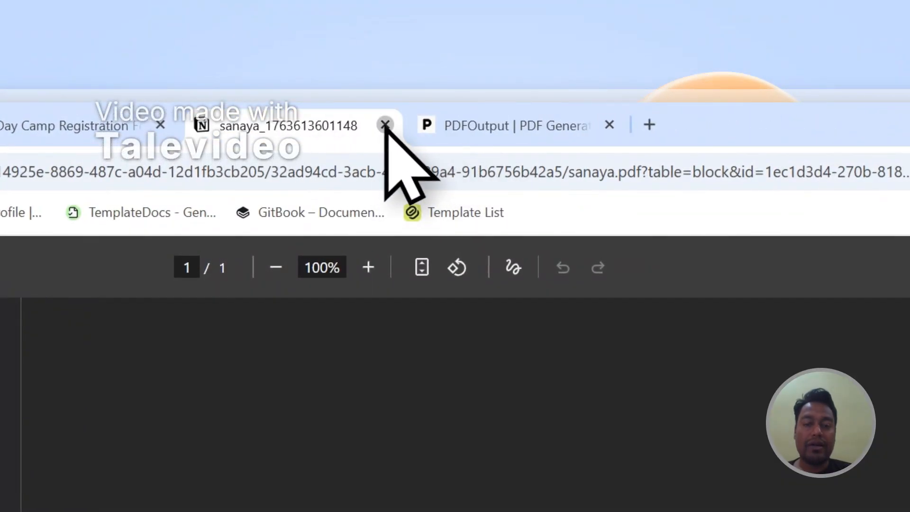
left_click(385, 125)
Step: Start Setup Notion Automation in the mapping section, and check the GeneratePDF and PDFFiles columns in the Notion responses
scroll(681, 387, "down", 5)
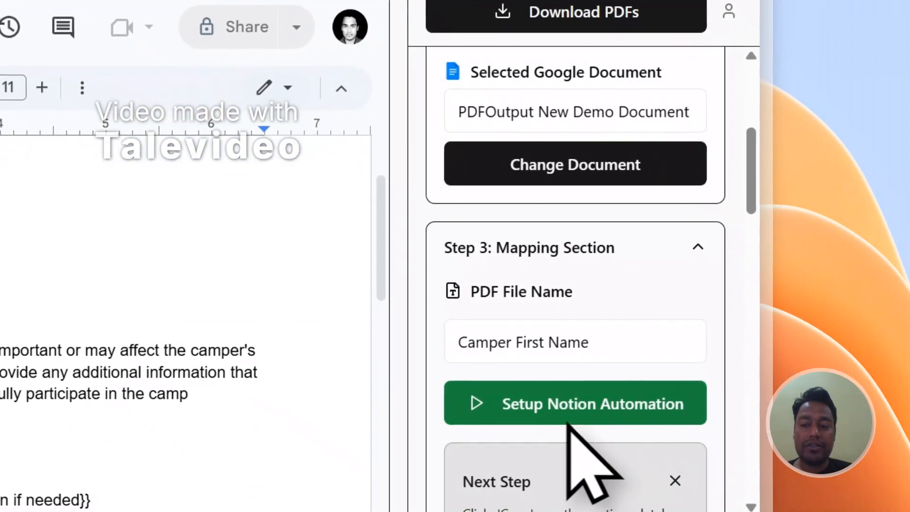
left_click(573, 423)
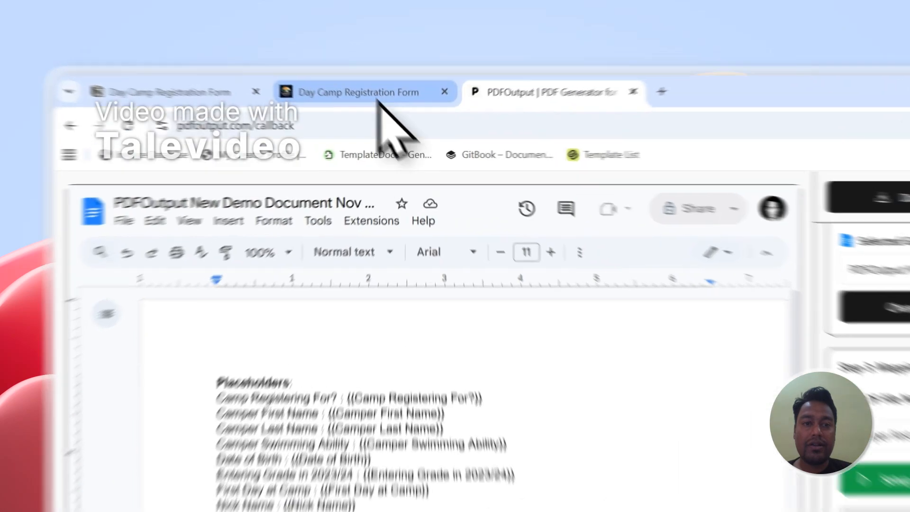
left_click(315, 70)
scroll(331, 284, "down", 5)
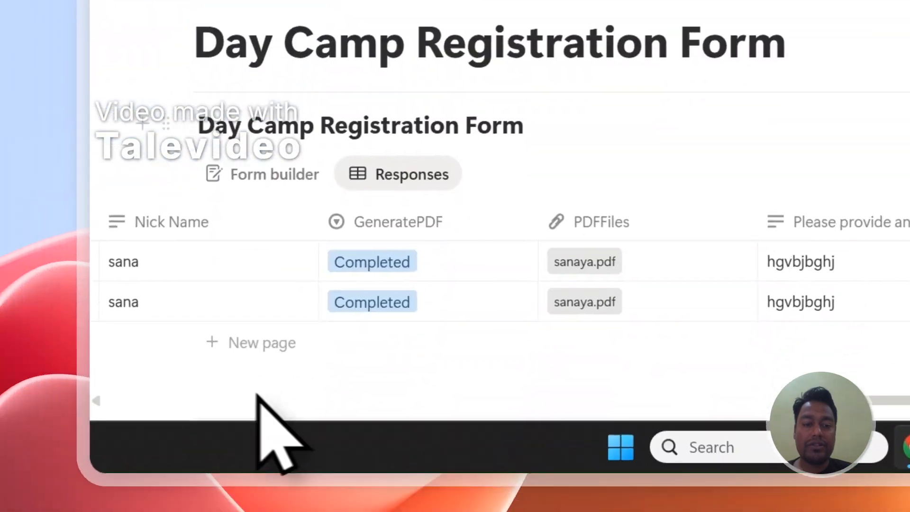
left_click(259, 256)
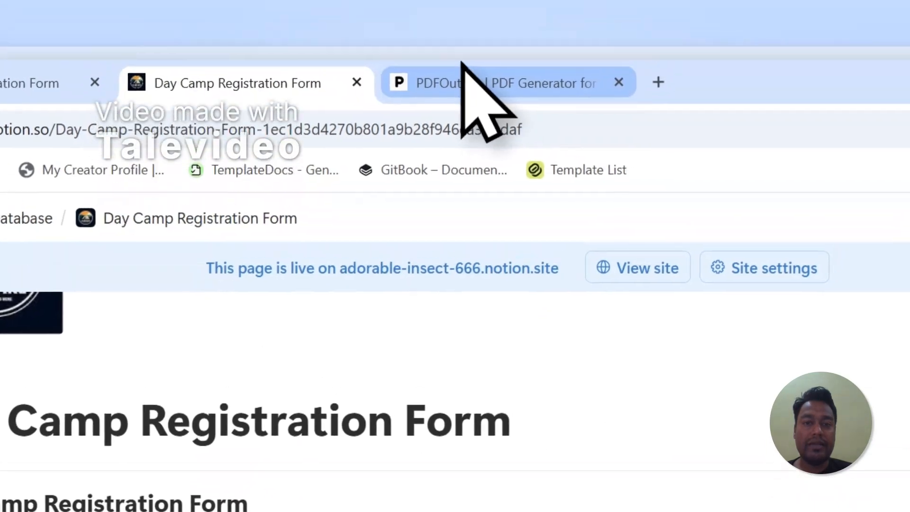
left_click(467, 82)
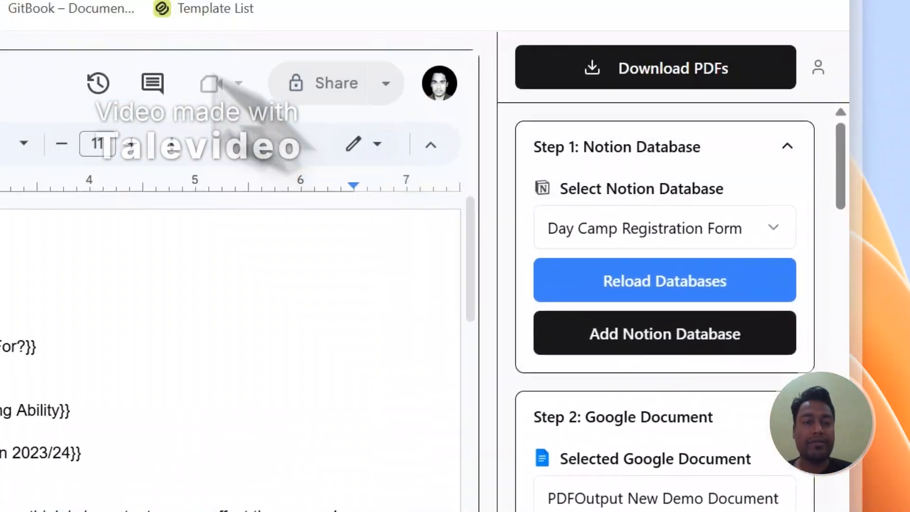
Step: View the end of the published registration form, and add a response row in Notion with GeneratePDF set to Ready to Generate
left_click(179, 92)
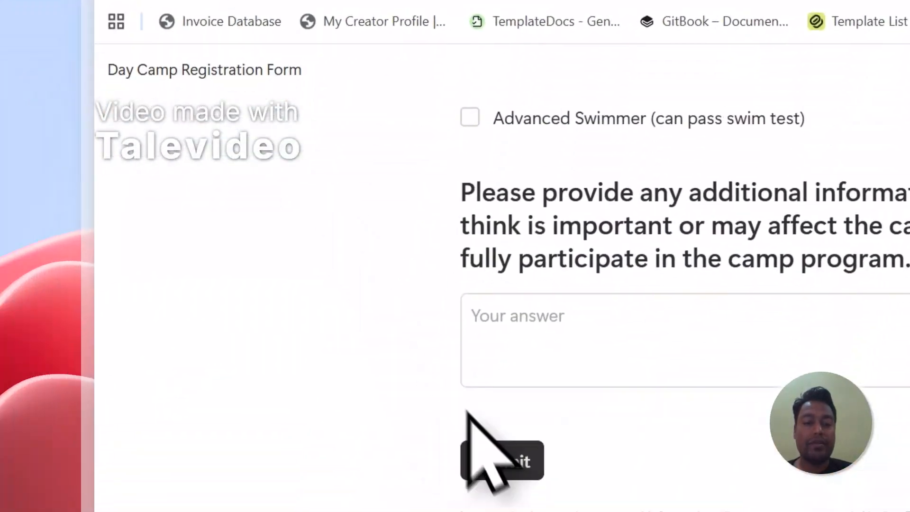
left_click(501, 385)
left_click(482, 37)
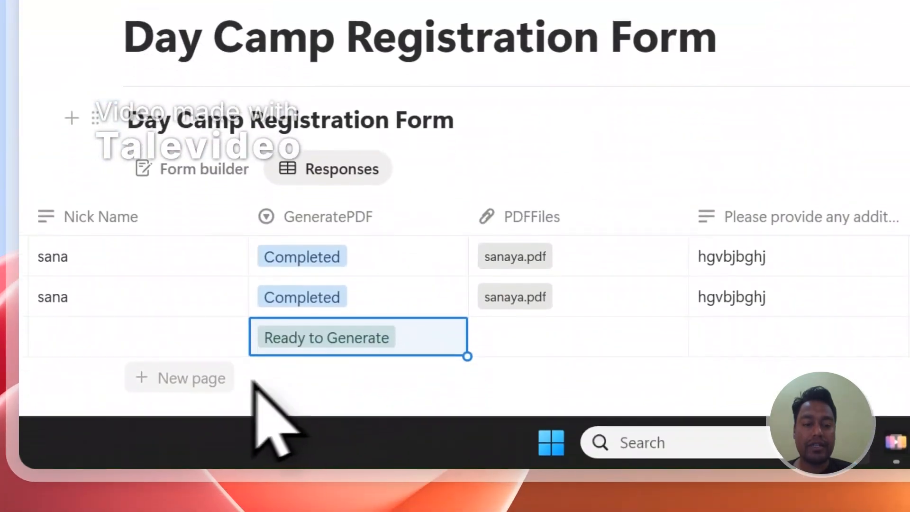
left_click(301, 359)
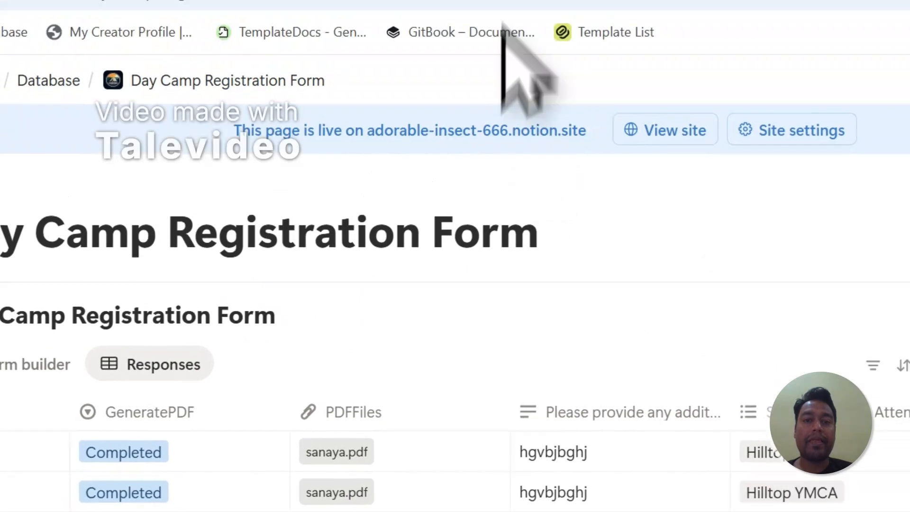
Step: Open and close the support chat in PDFOutput, and view the account options
left_click(496, 83)
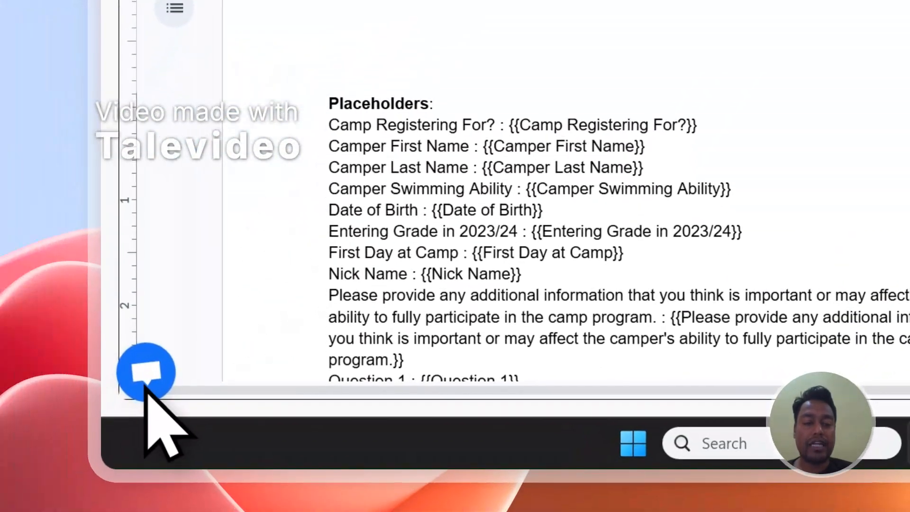
left_click(148, 377)
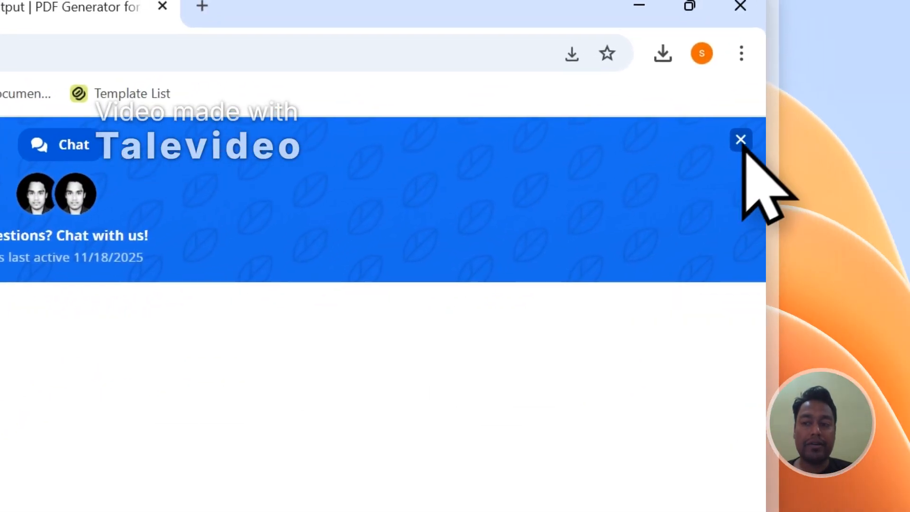
left_click(742, 142)
left_click(619, 332)
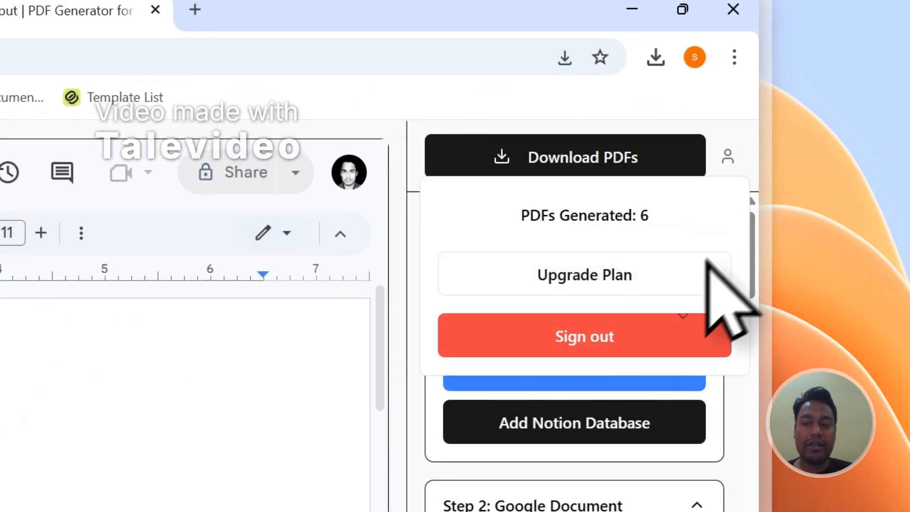
Step: Browse the PDFOutput website down to its footer, and open the Contact page's Send Message form
left_click_drag(753, 197, 755, 299)
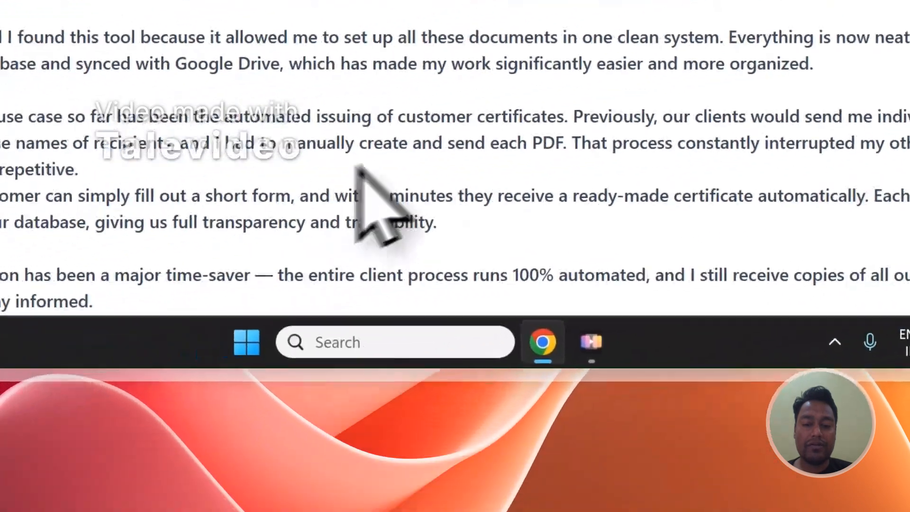
scroll(363, 166, "down", 10)
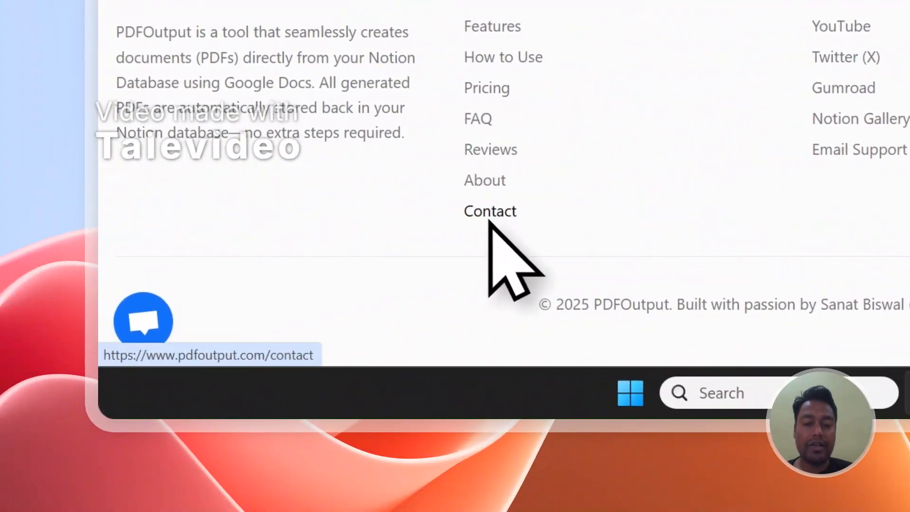
left_click(107, 221)
scroll(654, 170, "down", 3)
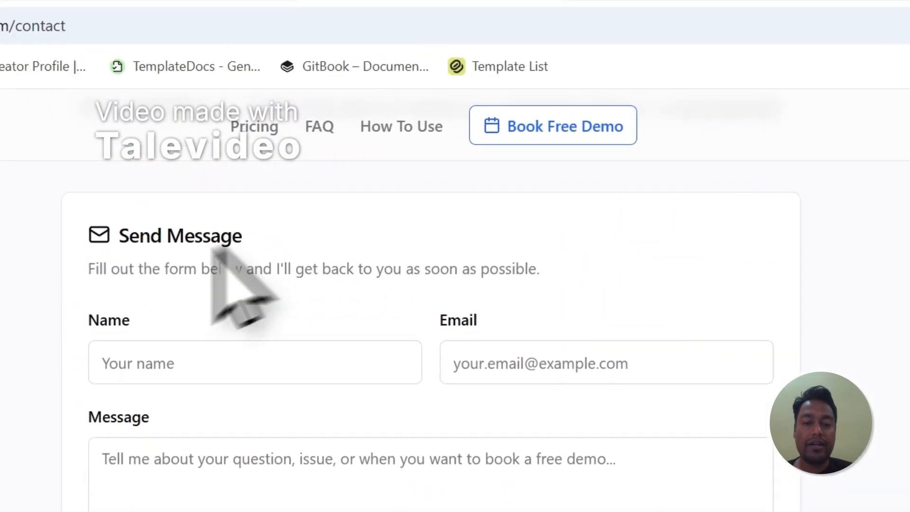